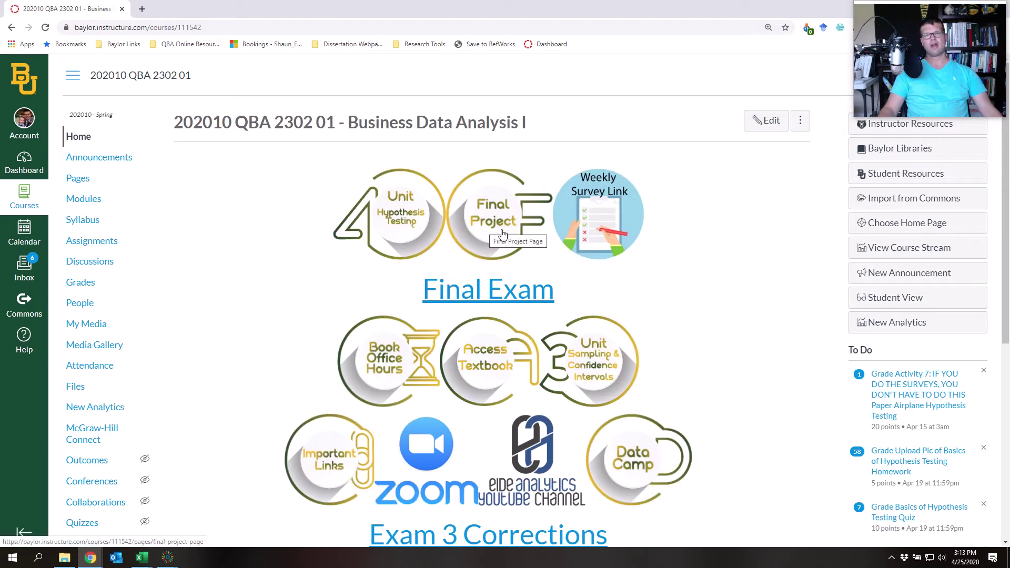
Open the Final Project Page and scroll through its four hypothesis-testing parts and video links
{"action": "left_click", "coordinate": [503, 234]}
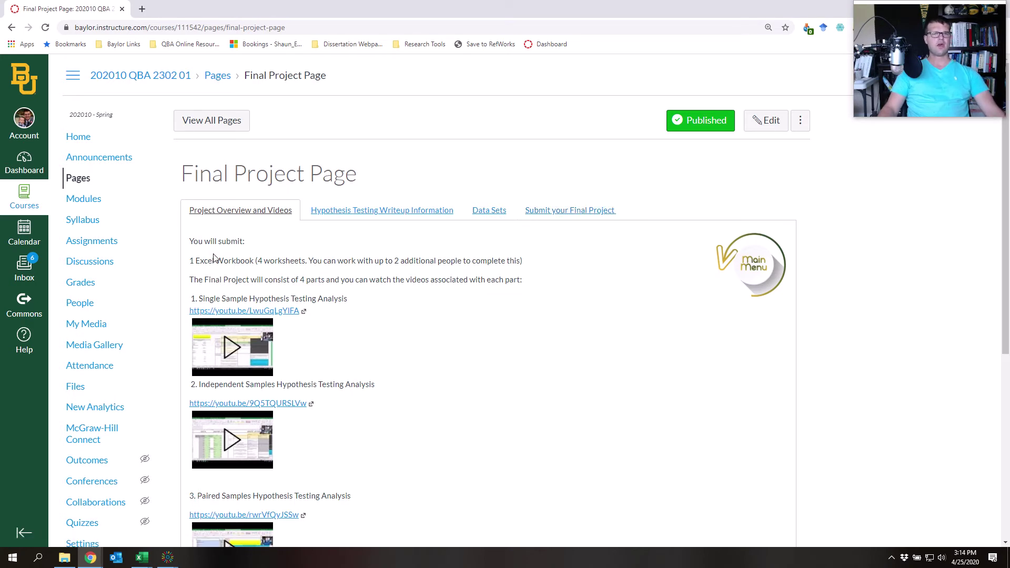
{"action": "scroll", "coordinate": [219, 261], "scroll_direction": "down", "scroll_amount": 3}
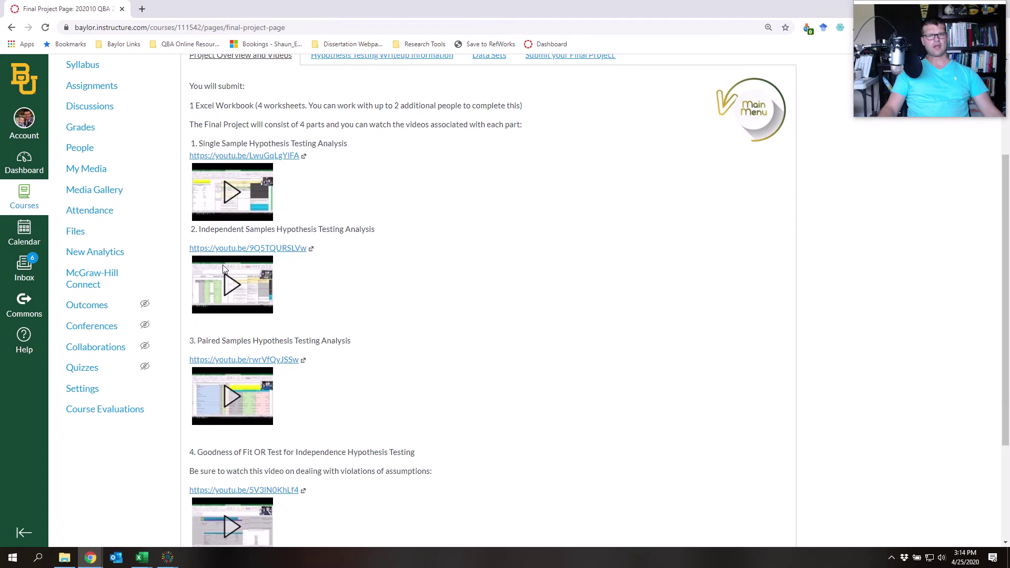
{"action": "scroll", "coordinate": [223, 267], "scroll_direction": "up", "scroll_amount": 1}
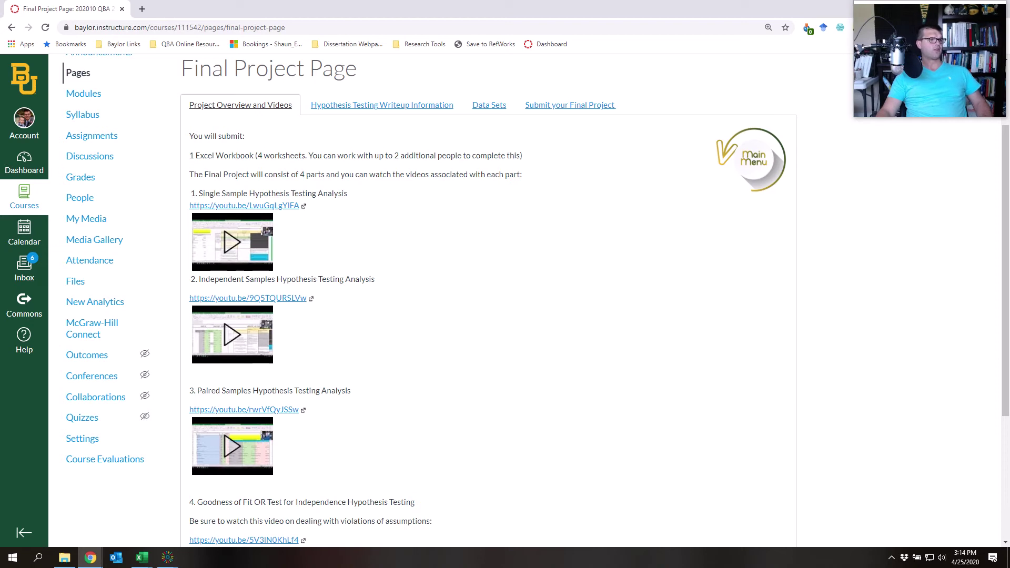
{"action": "key", "text": "alt+Tab"}
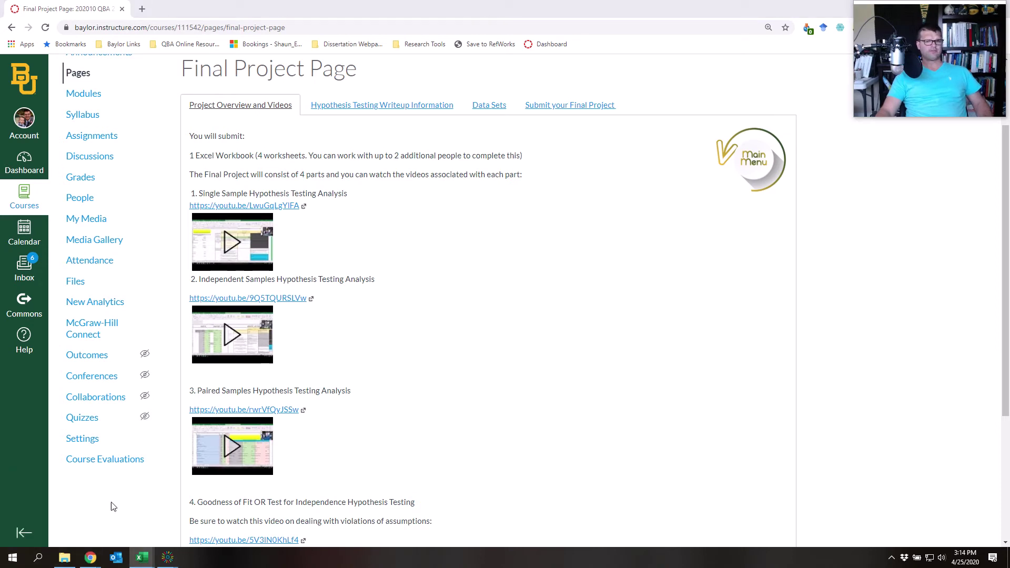
Bring the Final Project Blank Example File forward and clear the selected data range
{"action": "mouse_move", "coordinate": [142, 557]}
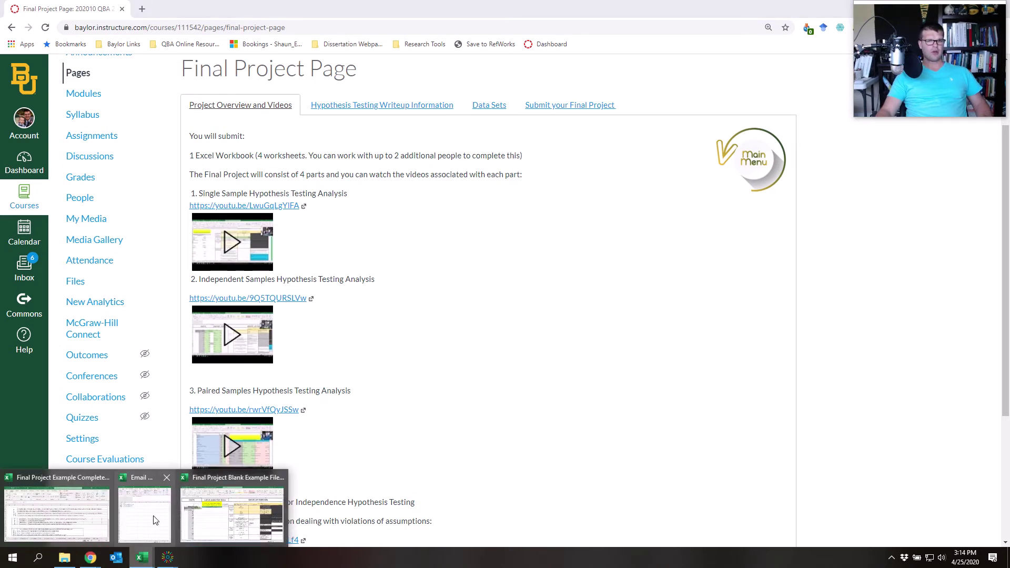
{"action": "left_click", "coordinate": [238, 514]}
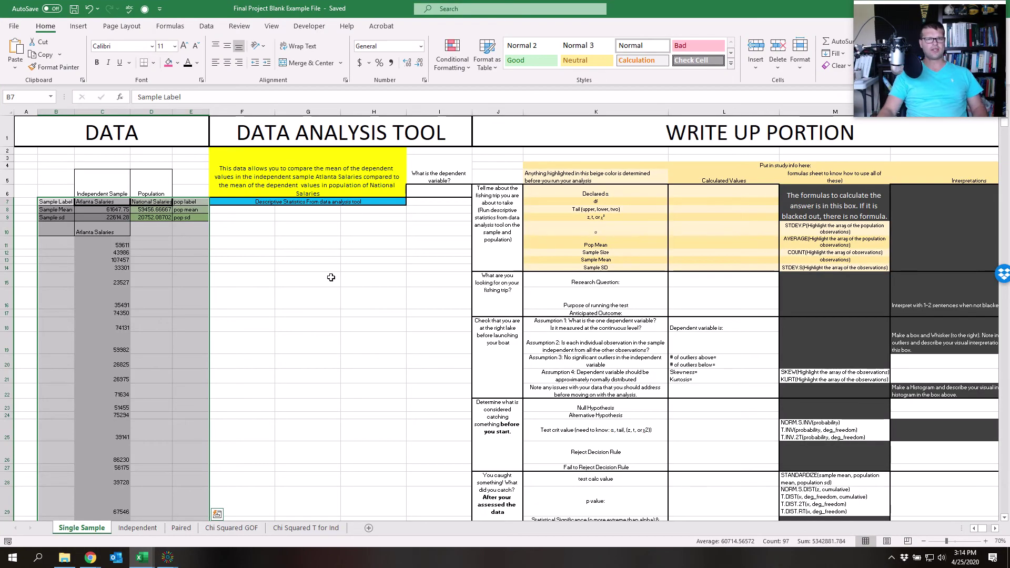
{"action": "left_click_drag", "start_coordinate": [364, 304], "coordinate": [321, 300]}
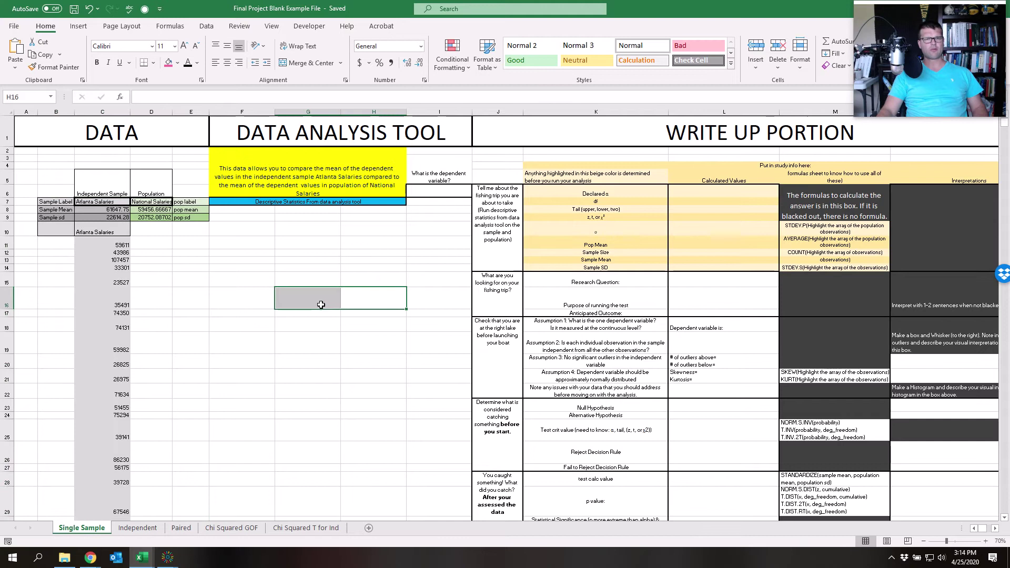
{"action": "left_click", "coordinate": [189, 428]}
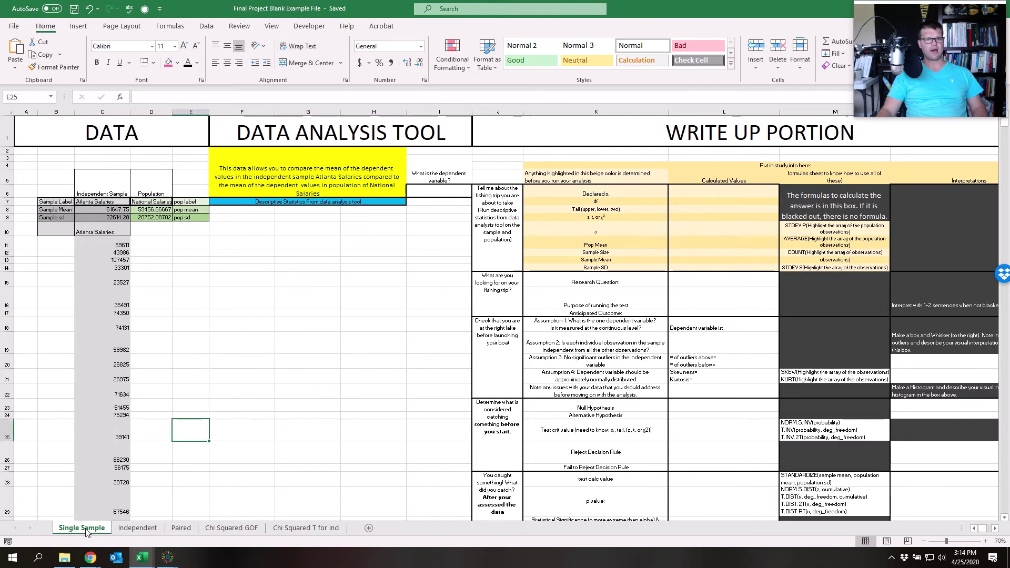
Browse the Single Sample, Independent, Paired, Chi Squared GOF and Chi Squared T for Ind sheets, then show the File page
{"action": "left_click", "coordinate": [131, 532]}
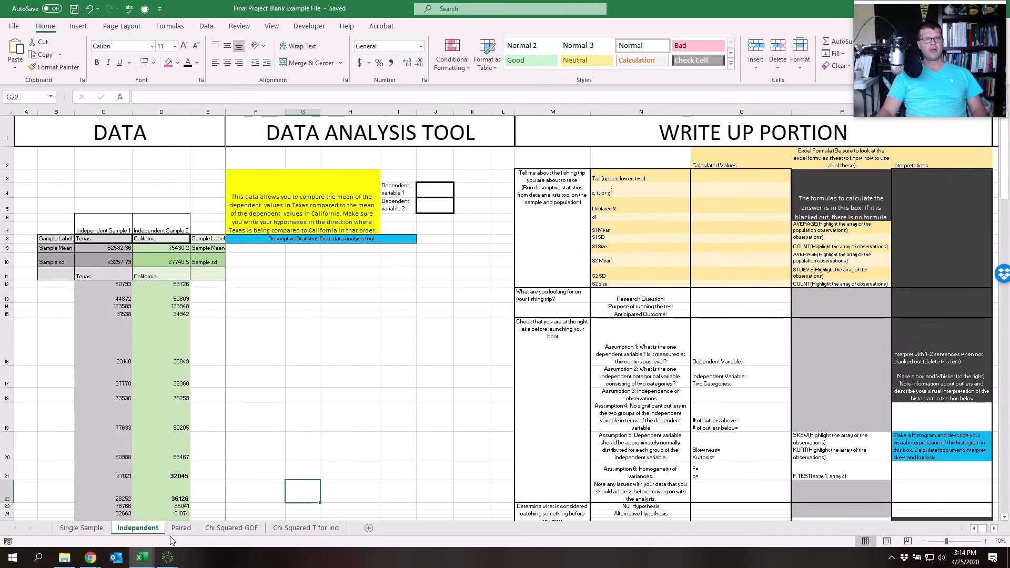
{"action": "left_click", "coordinate": [184, 530]}
{"action": "left_click", "coordinate": [226, 530]}
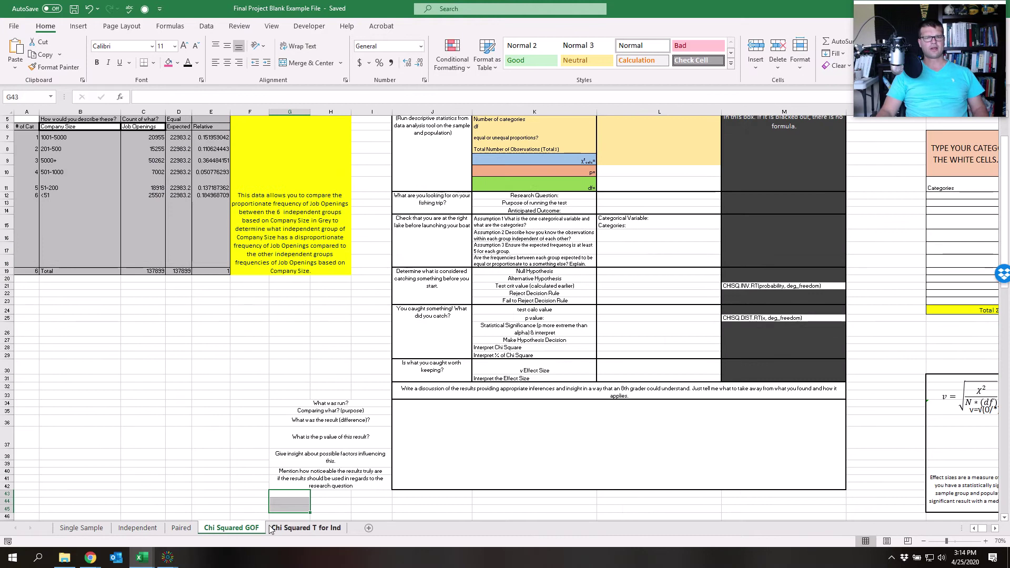
{"action": "left_click", "coordinate": [287, 529]}
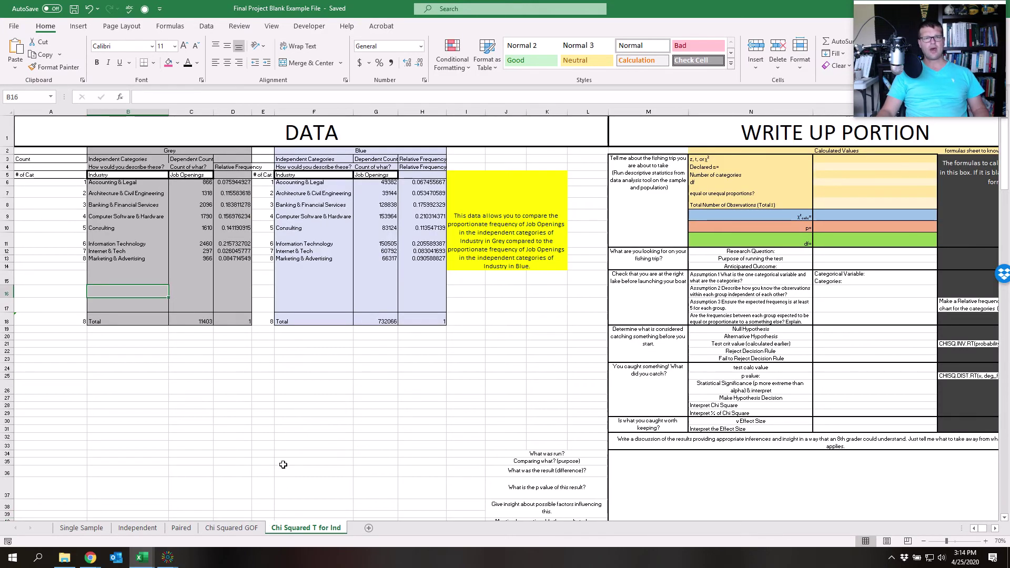
{"action": "left_click", "coordinate": [258, 528]}
{"action": "left_click", "coordinate": [298, 531]}
{"action": "left_click", "coordinate": [223, 527]}
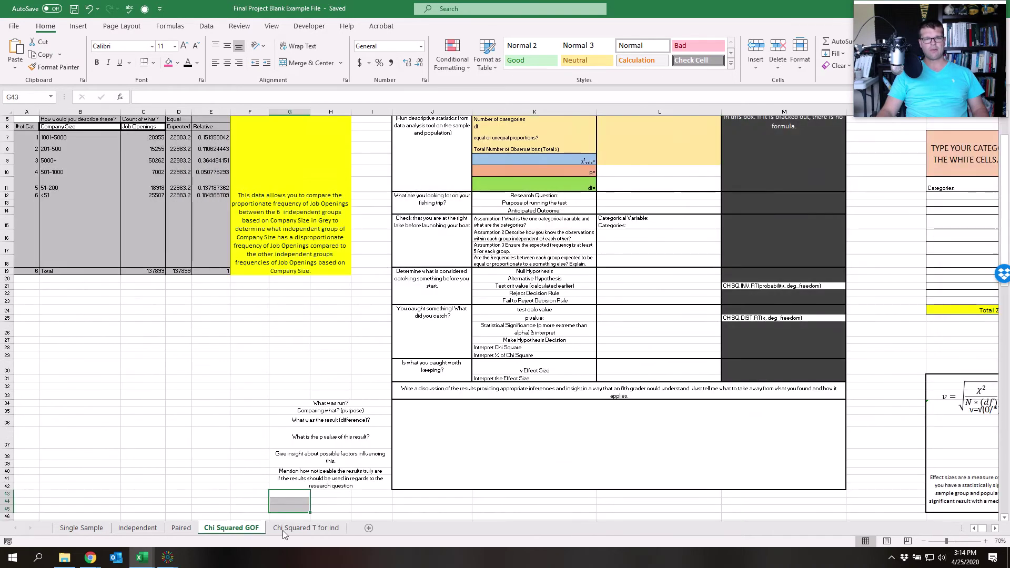
{"action": "left_click", "coordinate": [283, 530]}
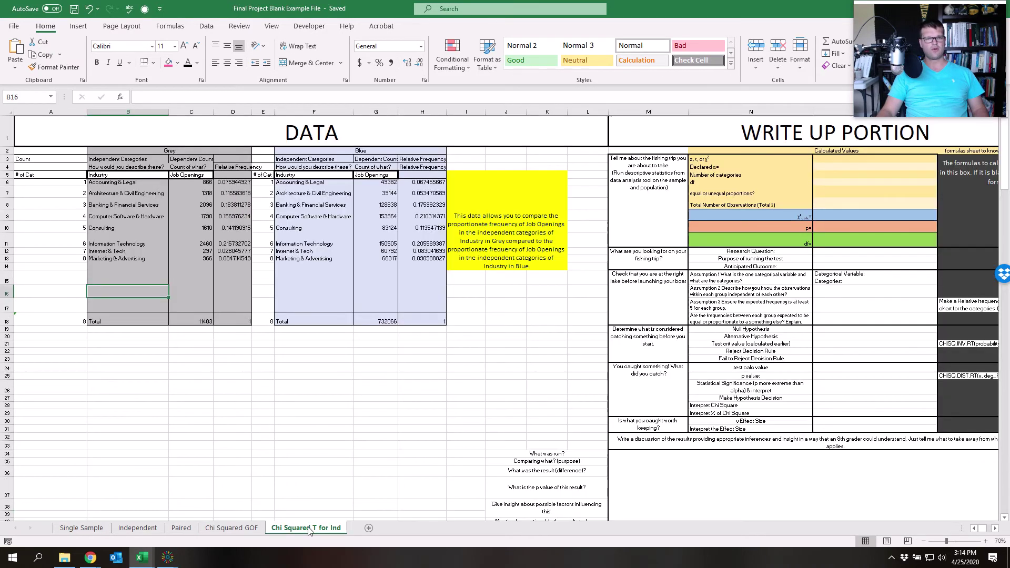
{"action": "left_click", "coordinate": [94, 530]}
{"action": "left_click", "coordinate": [138, 528]}
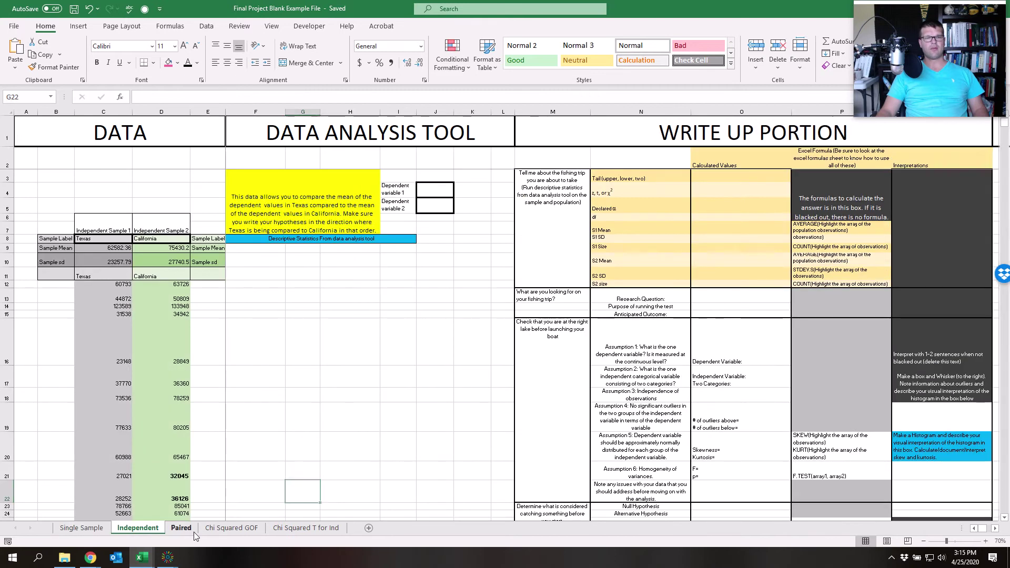
{"action": "left_click", "coordinate": [194, 531]}
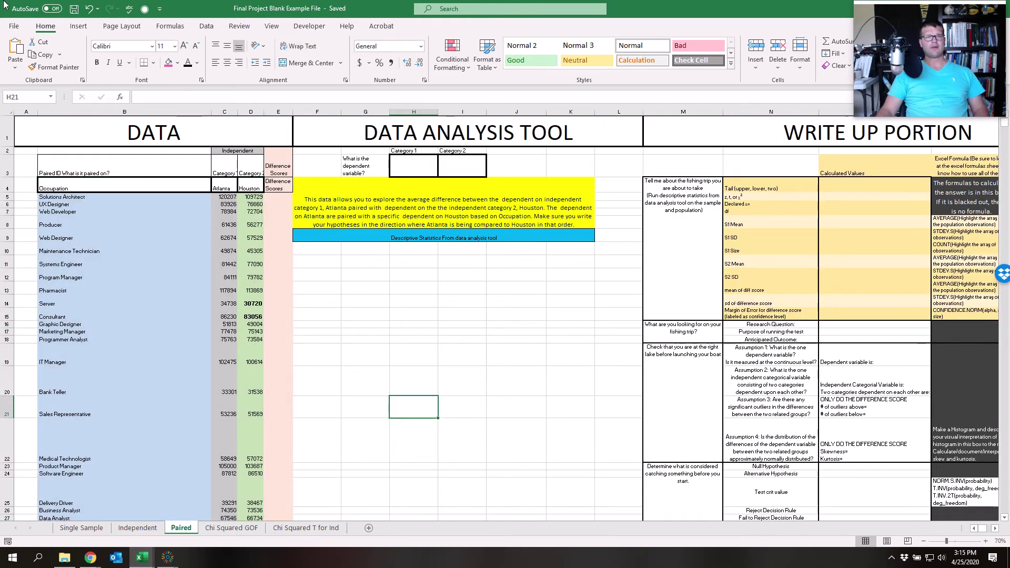
{"action": "left_click", "coordinate": [14, 26]}
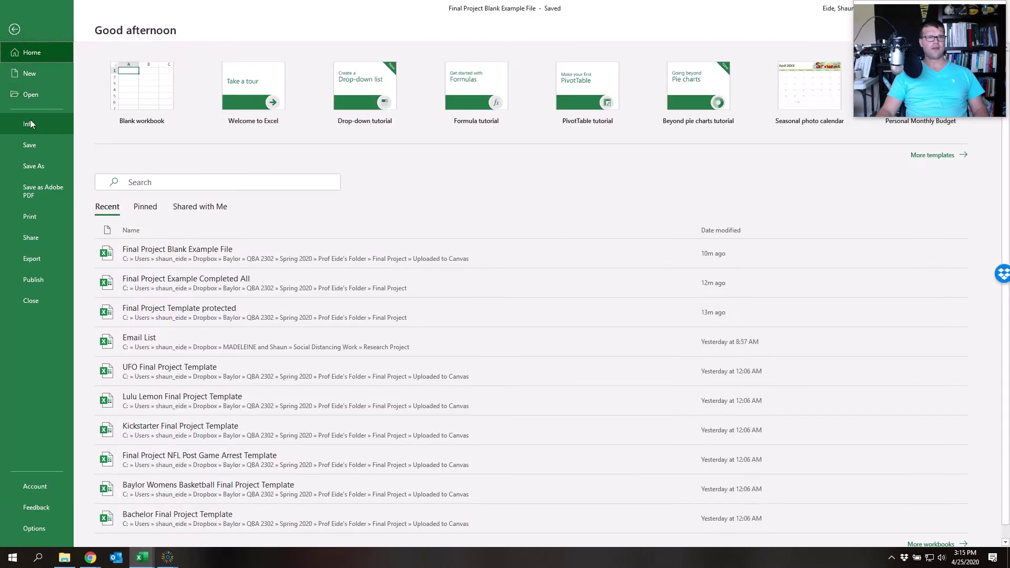
In Save As, add the first group member's name to the start of the file name
{"action": "left_click", "coordinate": [34, 168]}
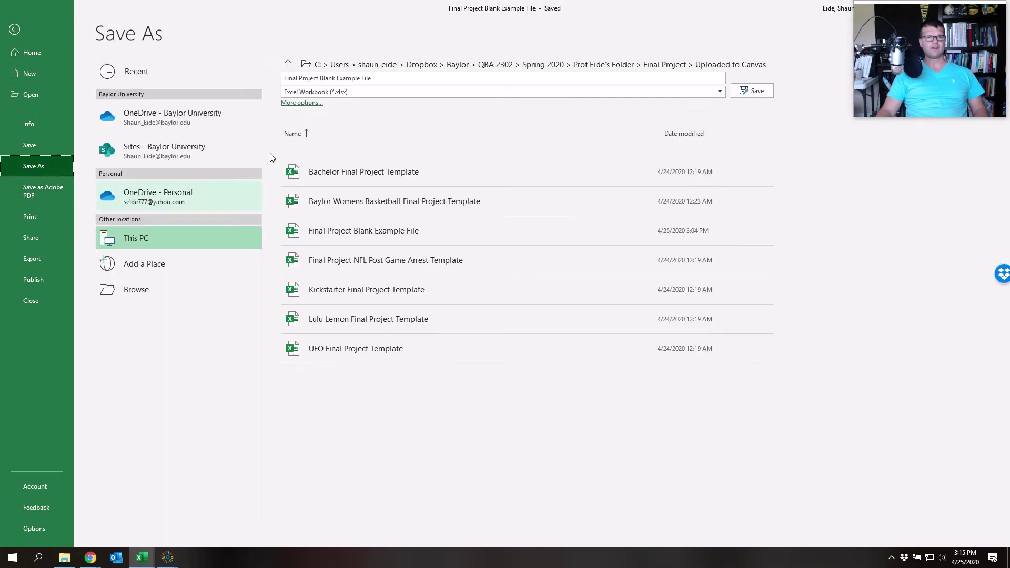
{"action": "left_click", "coordinate": [301, 79]}
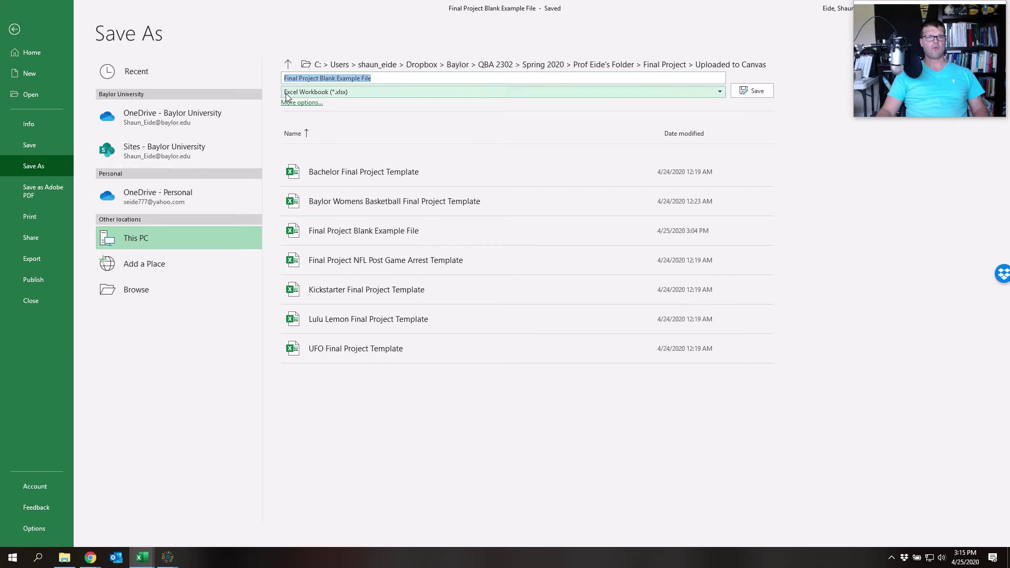
{"action": "left_click", "coordinate": [289, 78]}
{"action": "left_click", "coordinate": [284, 78]}
{"action": "left_click", "coordinate": [293, 76]}
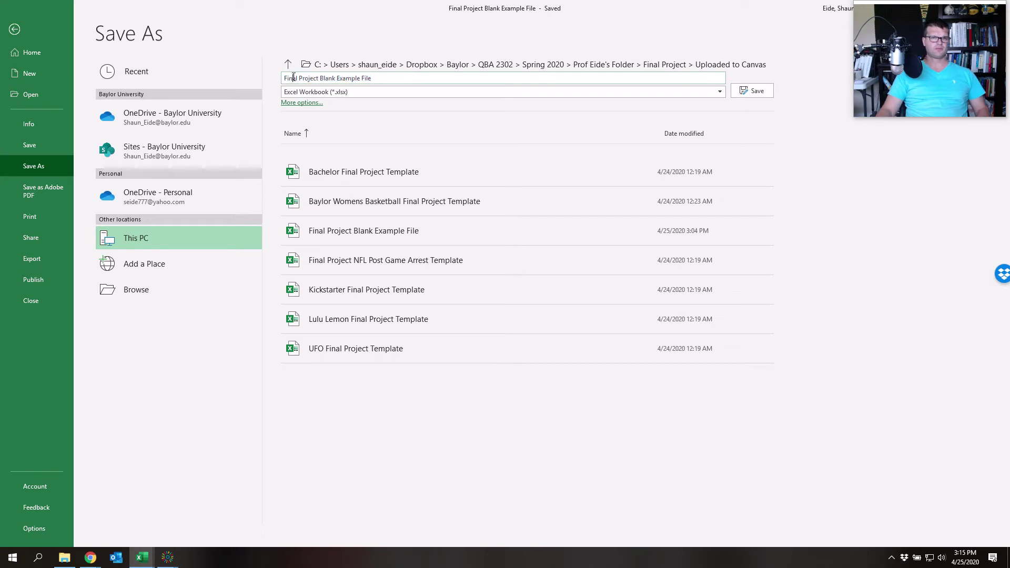
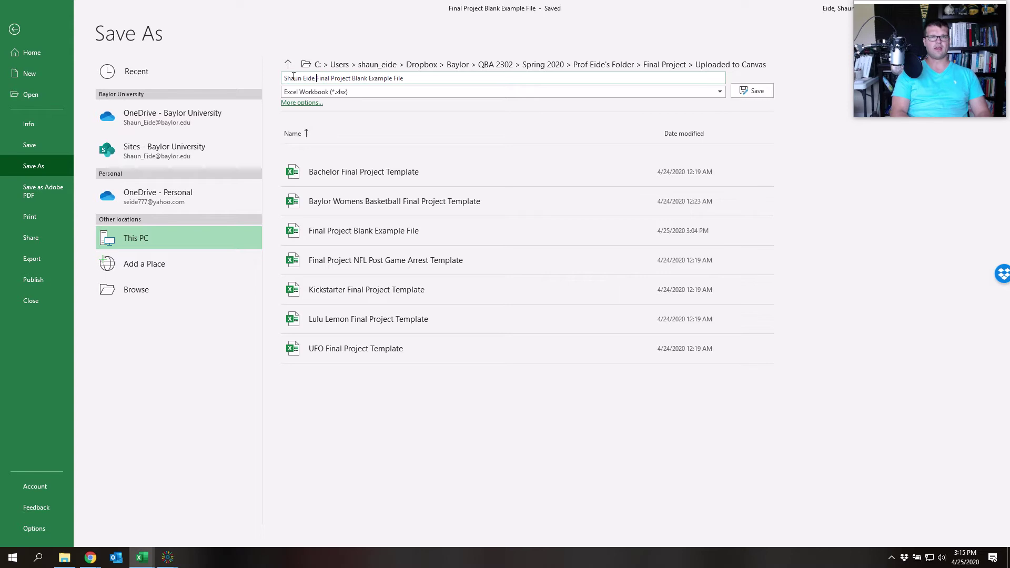
Replace 'Blank Example File' with the other members' names, then leave without saving
{"action": "left_click_drag", "start_coordinate": [404, 78], "coordinate": [362, 80]}
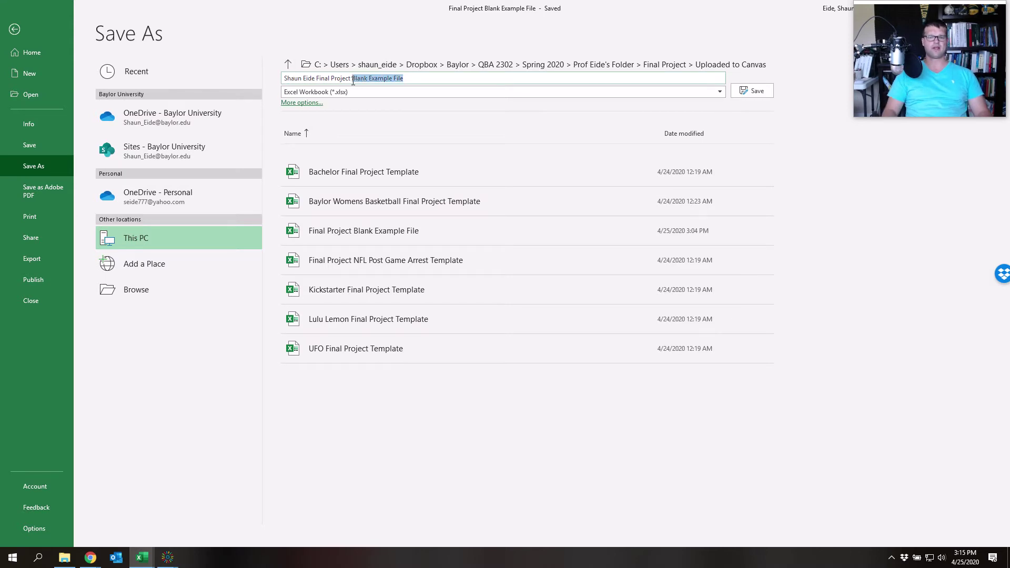
{"action": "key", "text": "BackSpace"}
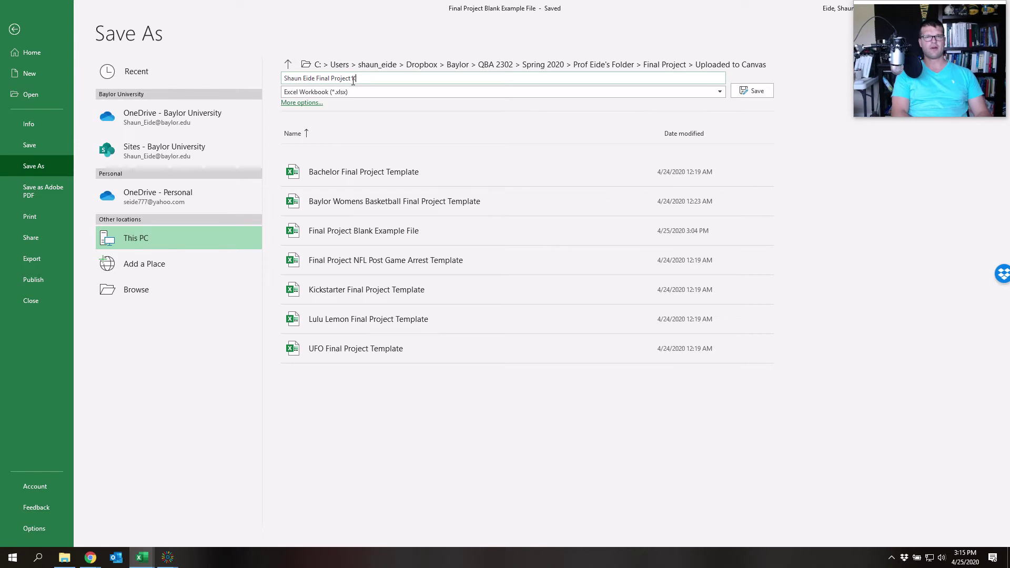
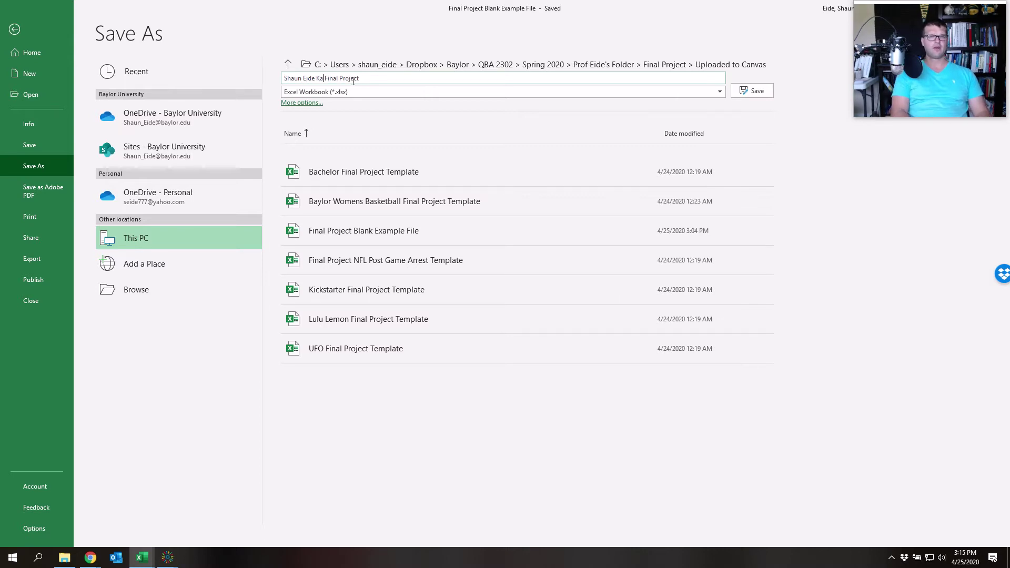
{"action": "key", "text": "BackSpace"}
{"action": "key", "text": "BackSpace"}
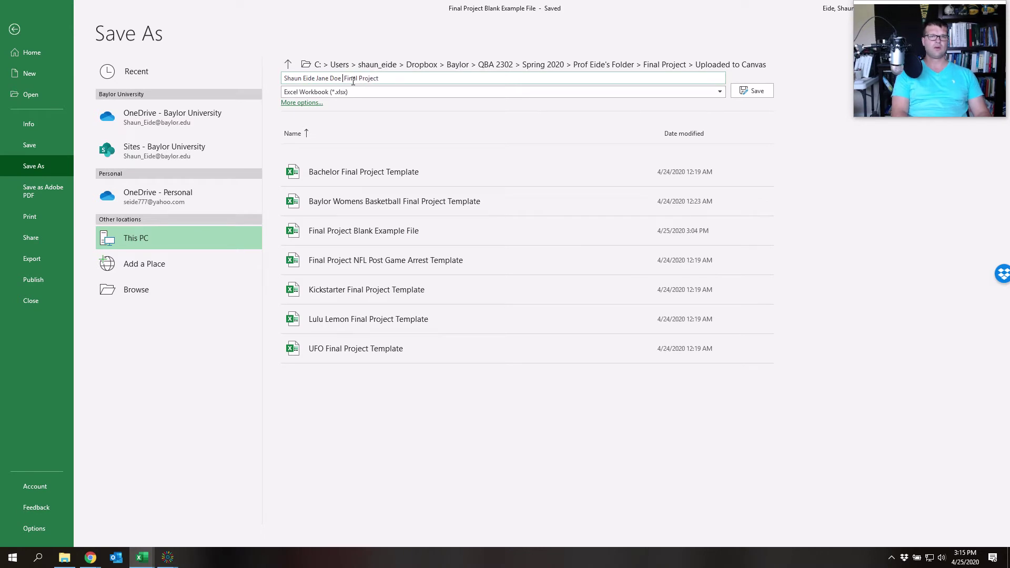
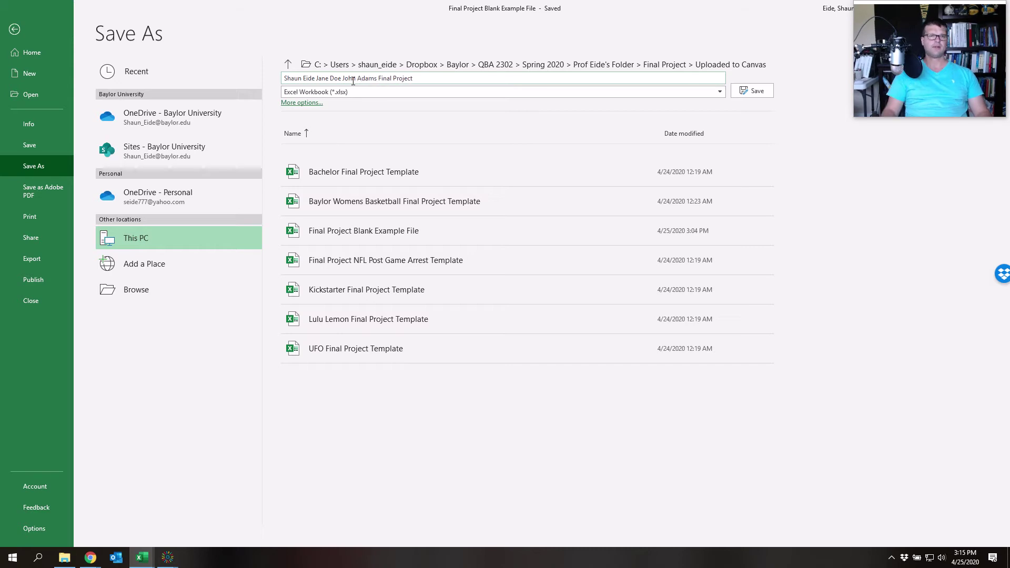
{"action": "left_click", "coordinate": [424, 79]}
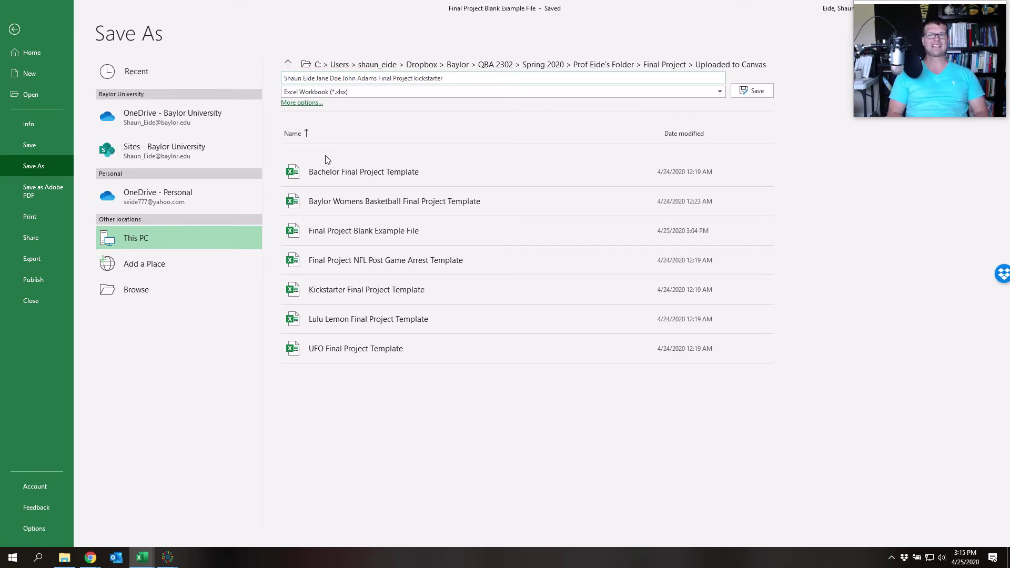
{"action": "left_click", "coordinate": [14, 29]}
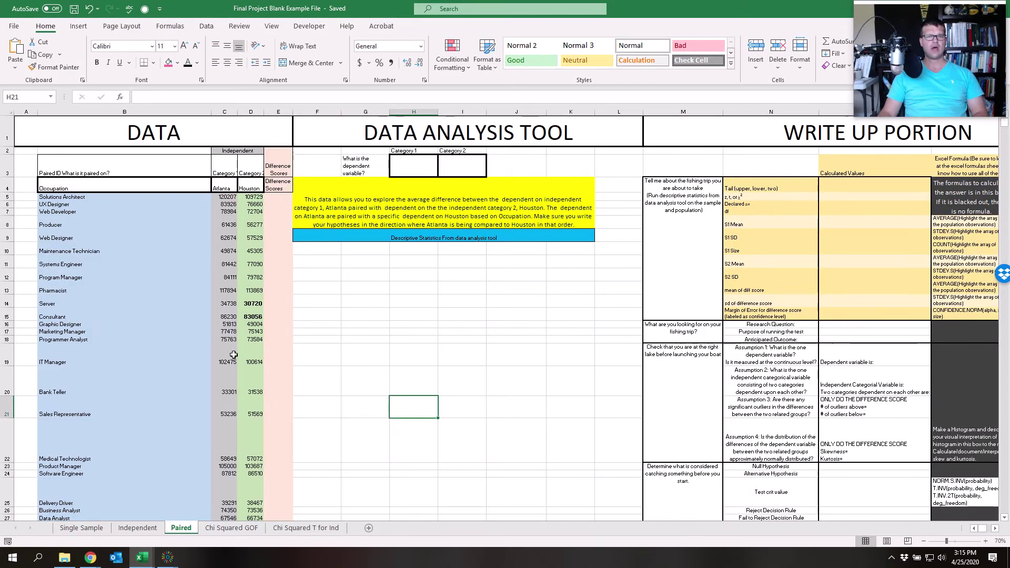
Review the description text on each sheet, from Single Sample through Chi Squared T for Ind
{"action": "left_click", "coordinate": [78, 530]}
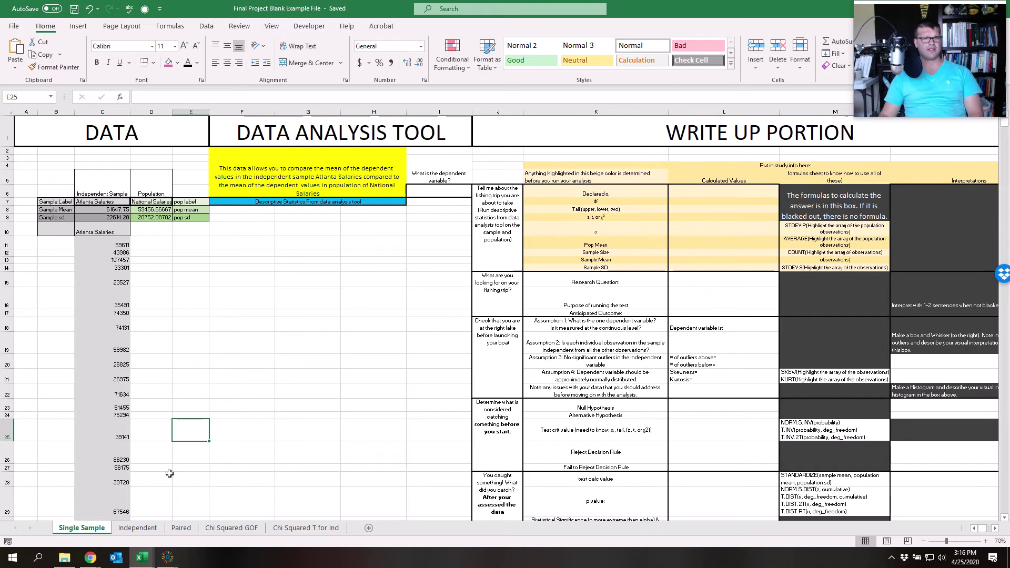
{"action": "left_click", "coordinate": [238, 415]}
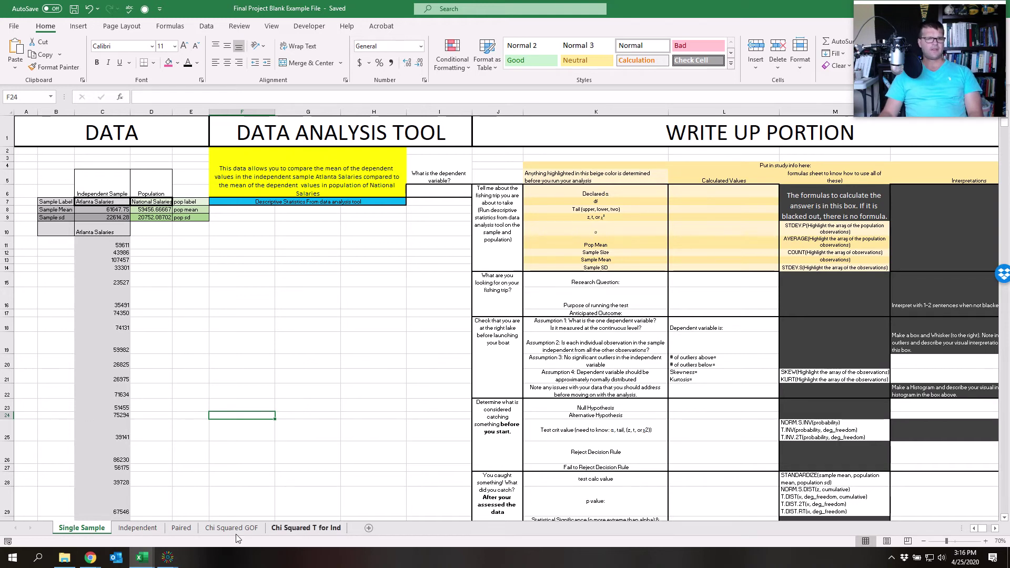
{"action": "left_click", "coordinate": [256, 348]}
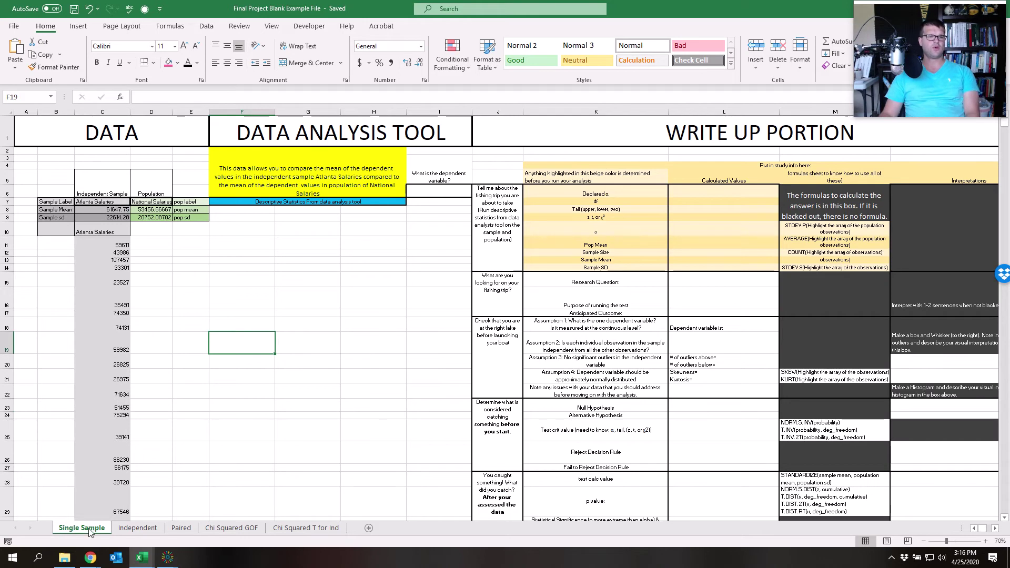
{"action": "left_click", "coordinate": [136, 529]}
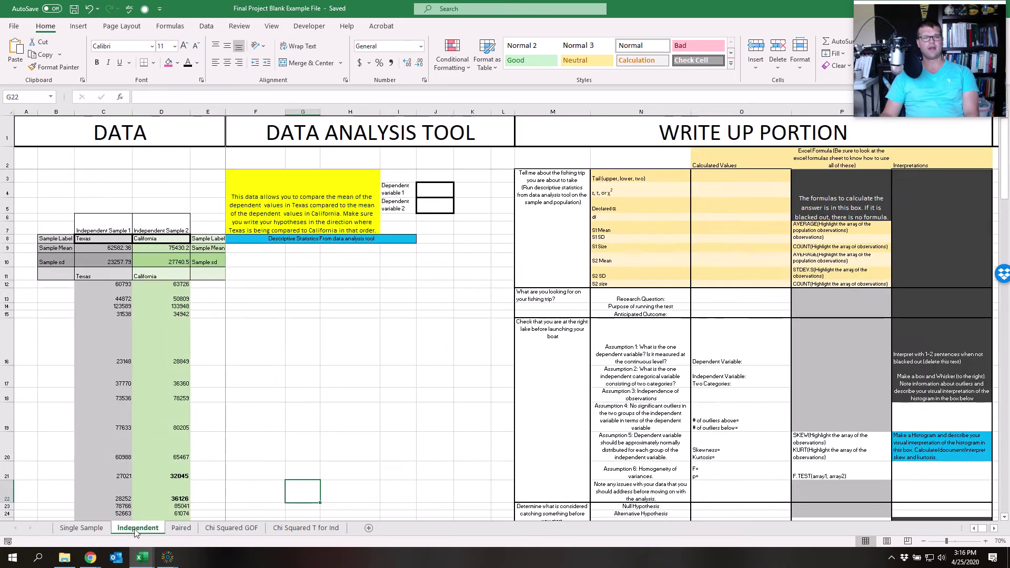
{"action": "left_click", "coordinate": [181, 529]}
{"action": "left_click", "coordinate": [250, 531]}
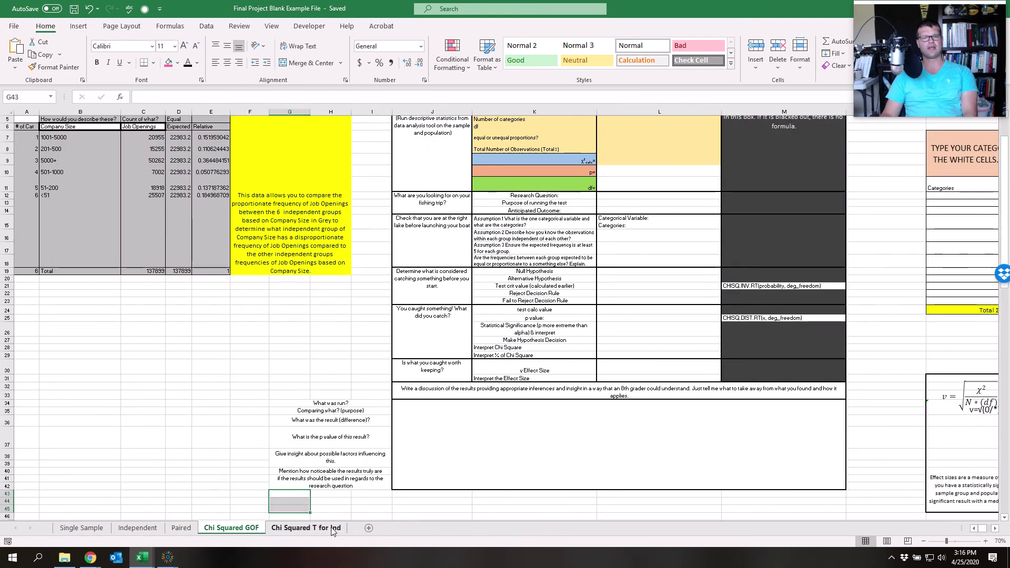
{"action": "left_click", "coordinate": [303, 529]}
Inspect the CONCATENATE formulas behind the yellow Single Sample and Paired description cells
{"action": "left_click", "coordinate": [68, 529]}
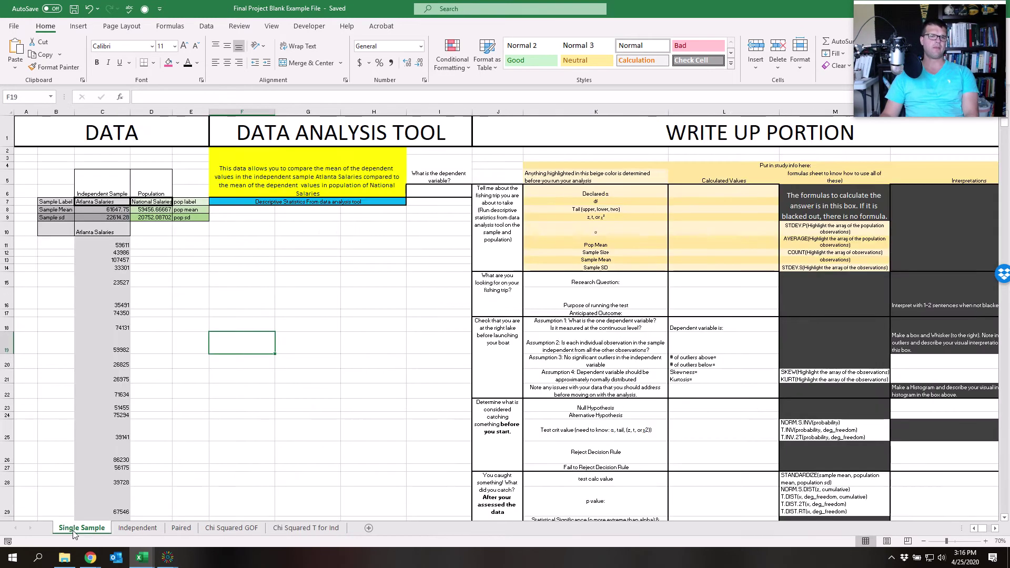
{"action": "left_click", "coordinate": [236, 173]}
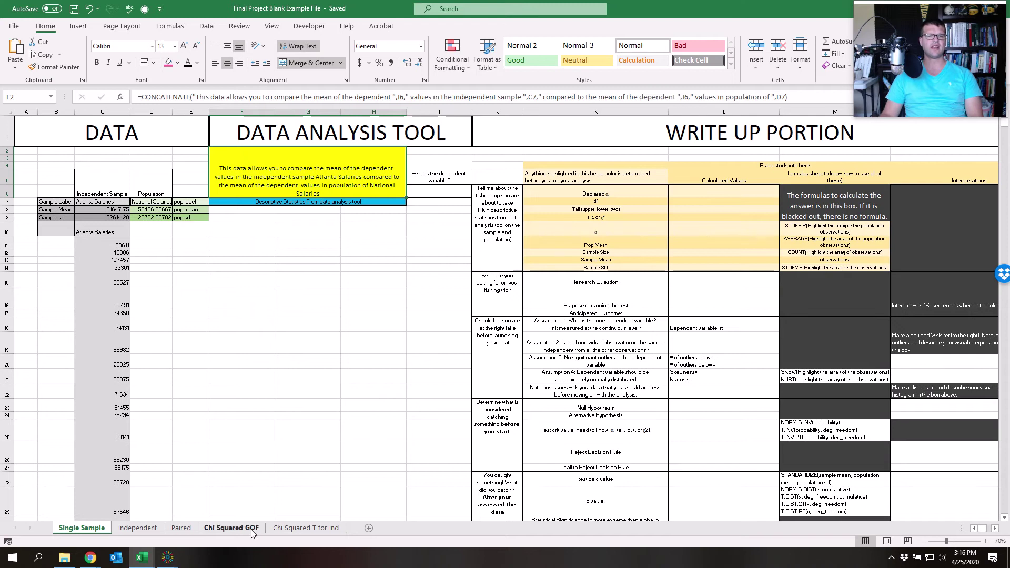
{"action": "left_click", "coordinate": [138, 528]}
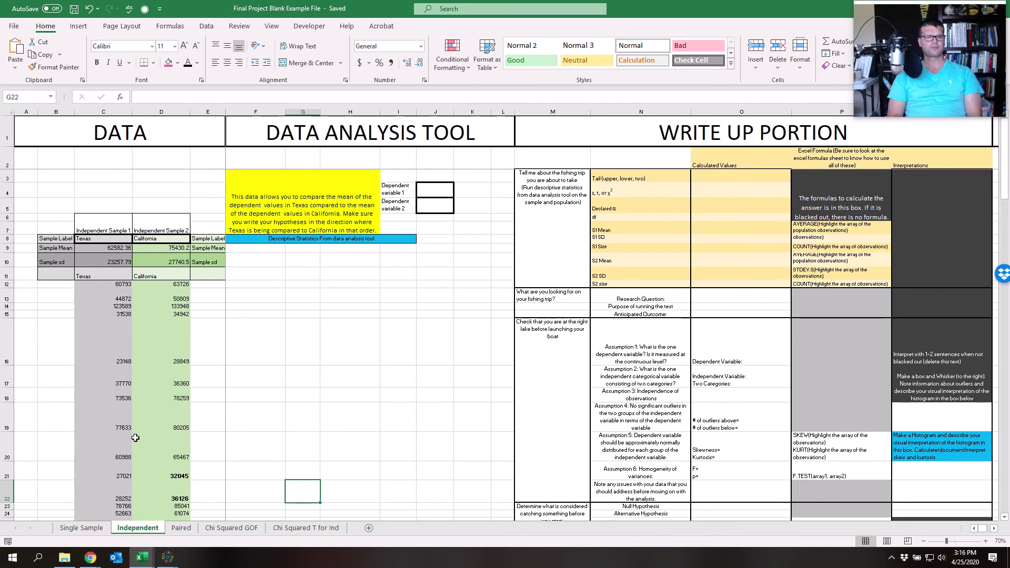
{"action": "left_click", "coordinate": [182, 528]}
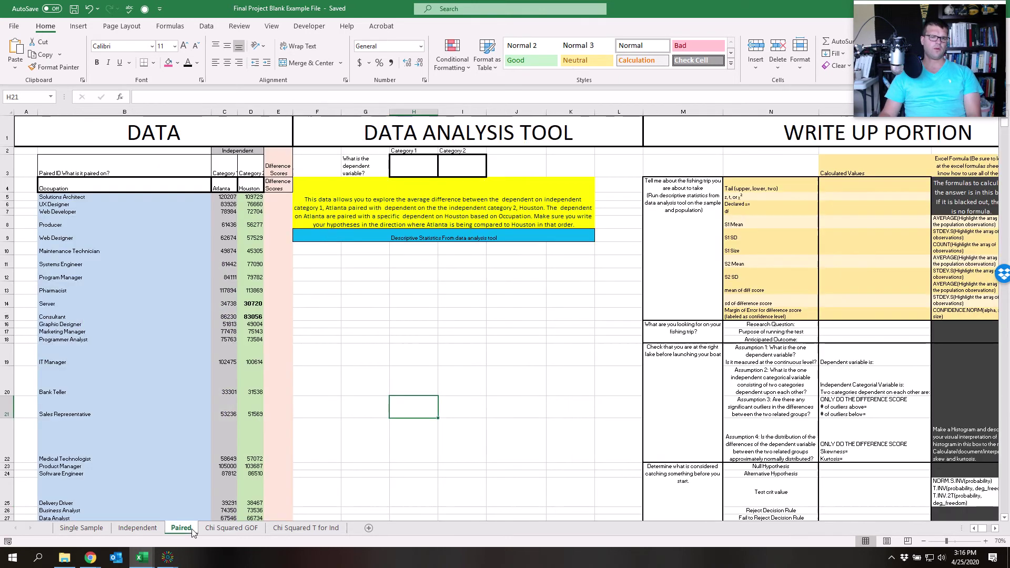
{"action": "left_click", "coordinate": [451, 200]}
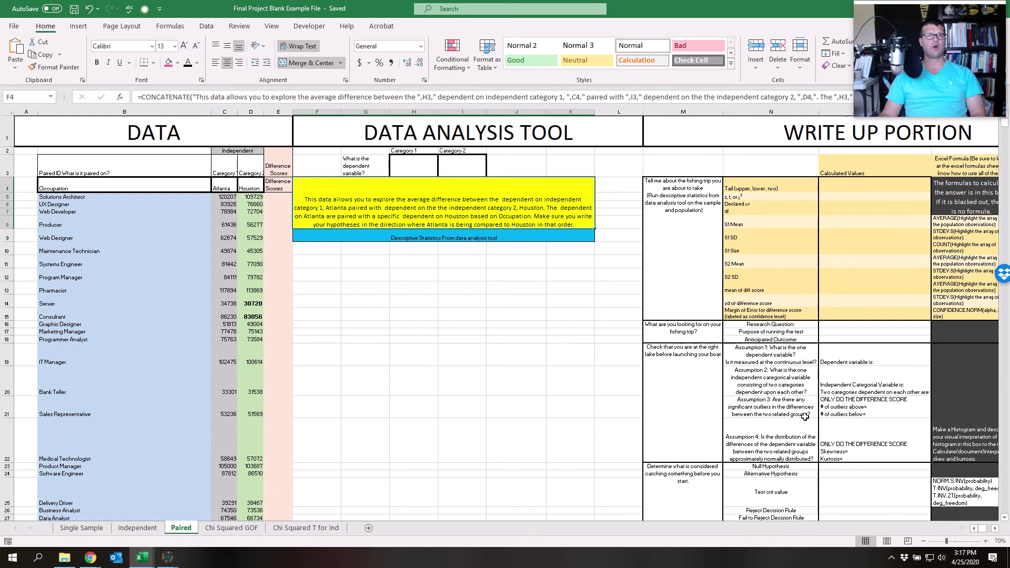
Get Excel out of the way and open the Single Sample example video (59:38) in Canvas
{"action": "double_click", "coordinate": [741, 6]}
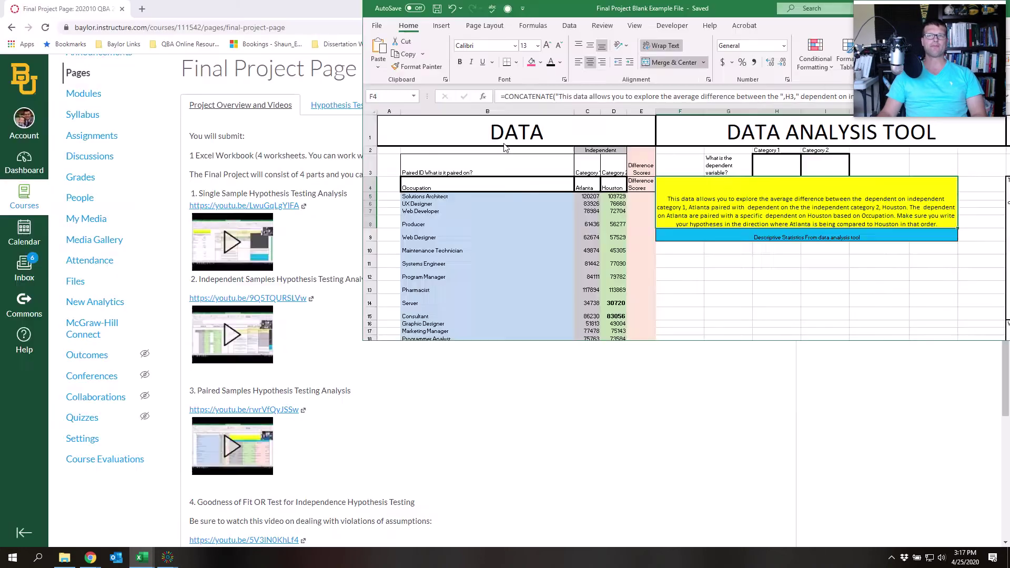
{"action": "left_click", "coordinate": [947, 8]}
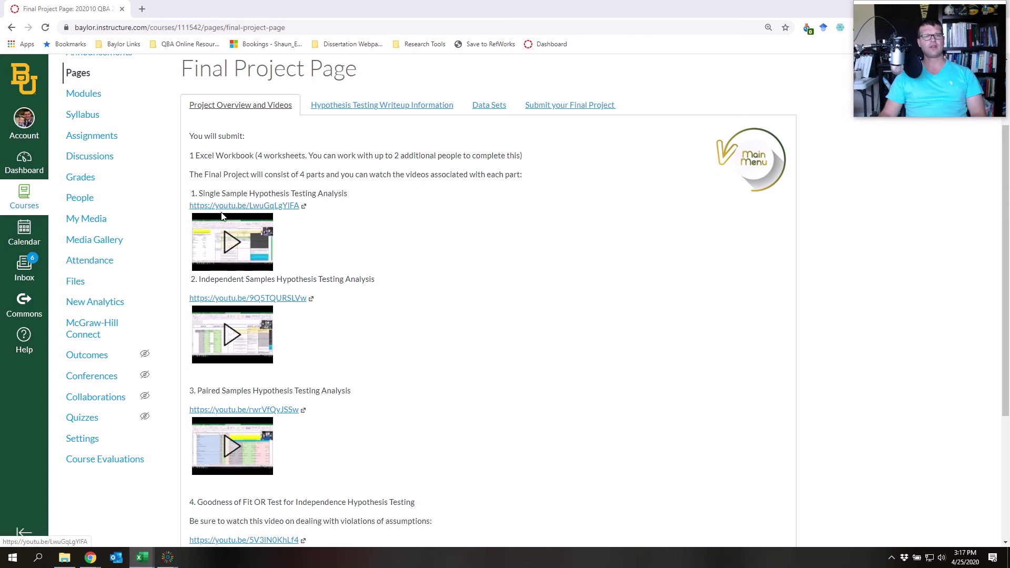
{"action": "left_click", "coordinate": [234, 235]}
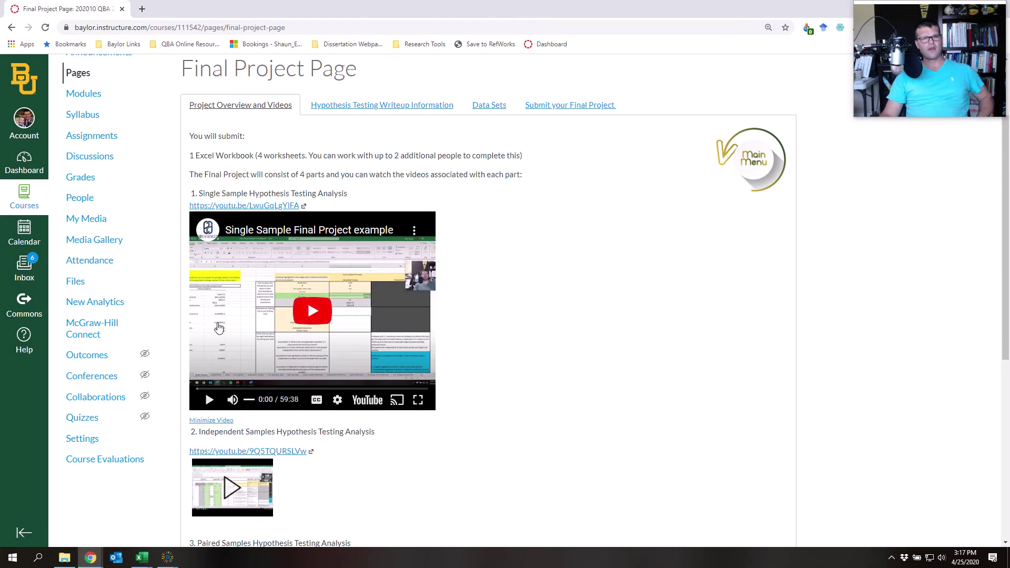
Play the Single Sample video, jump ahead to the spreadsheet walkthrough, and pause at 4:28
{"action": "left_click", "coordinate": [206, 400]}
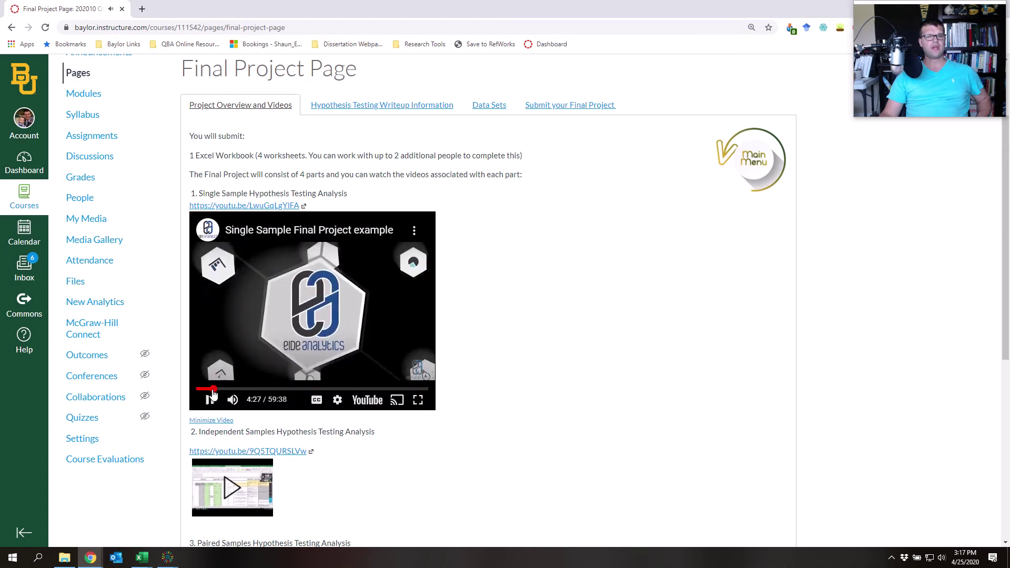
{"action": "left_click", "coordinate": [214, 388]}
{"action": "left_click", "coordinate": [210, 403]}
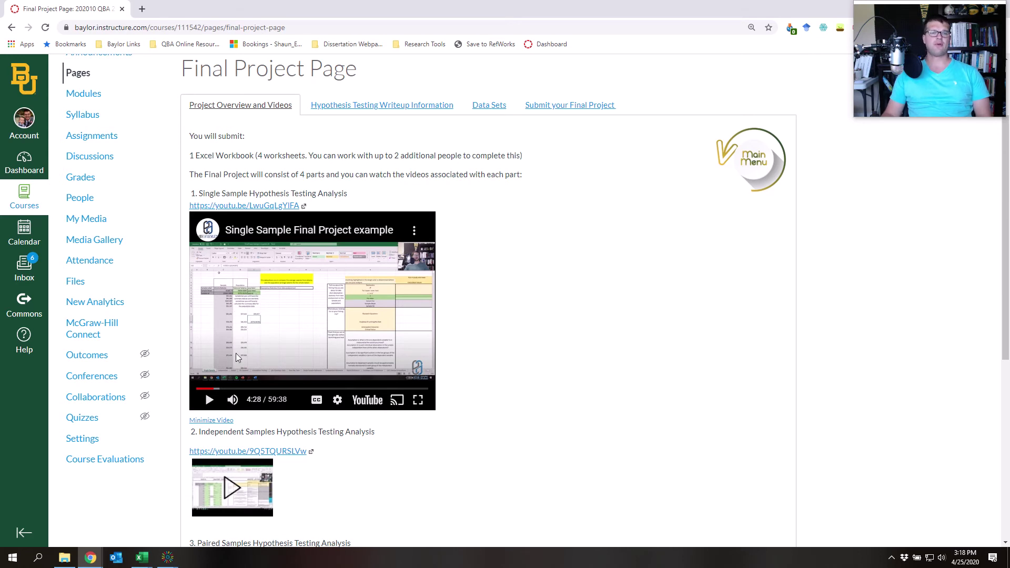
{"action": "scroll", "coordinate": [231, 489], "scroll_direction": "down", "scroll_amount": 2}
{"action": "scroll", "coordinate": [237, 470], "scroll_direction": "down", "scroll_amount": 4}
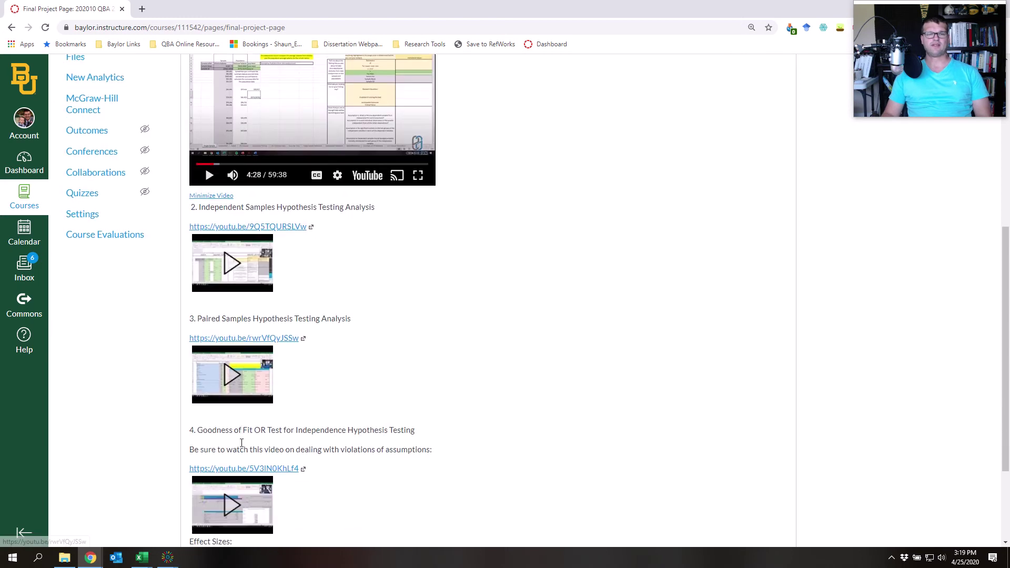
{"action": "scroll", "coordinate": [239, 442], "scroll_direction": "up", "scroll_amount": 5}
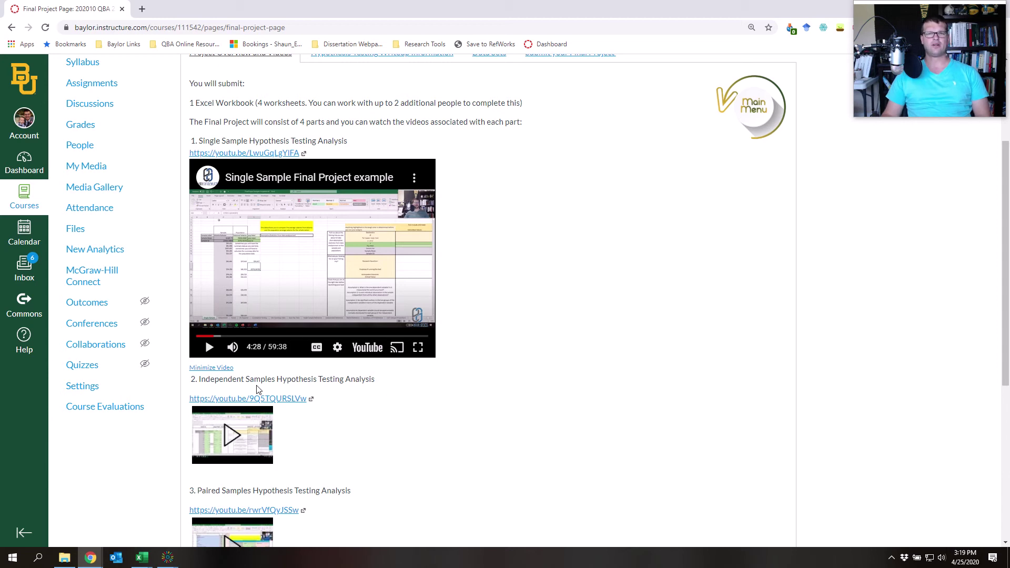
{"action": "scroll", "coordinate": [259, 388], "scroll_direction": "up", "scroll_amount": 1}
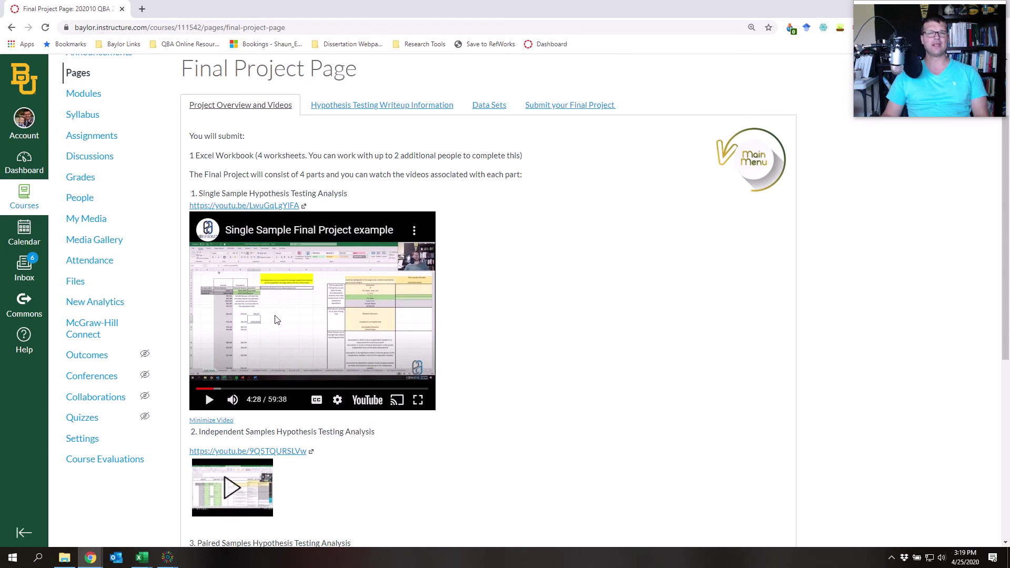
{"action": "scroll", "coordinate": [278, 320], "scroll_direction": "down", "scroll_amount": 6}
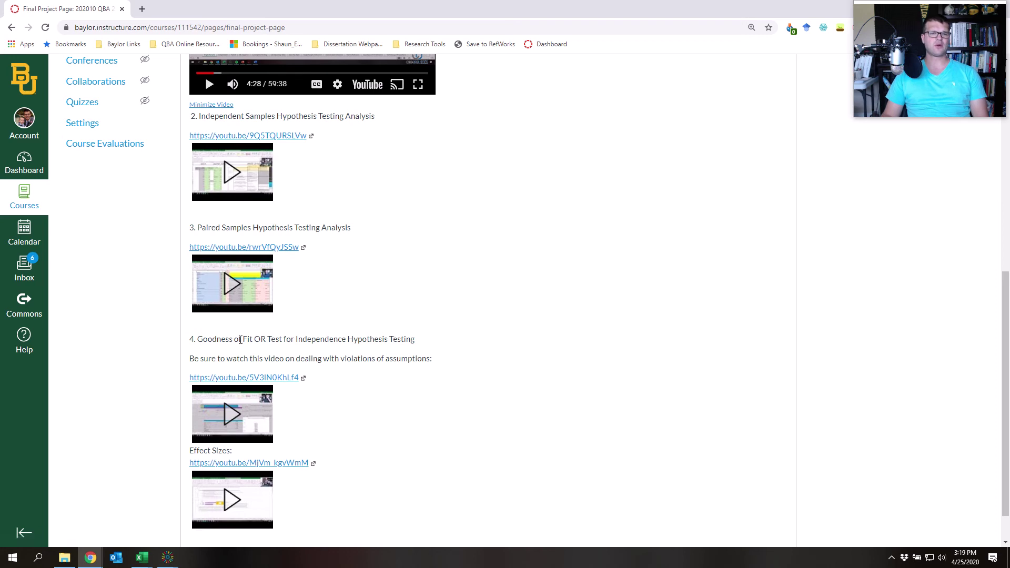
{"action": "scroll", "coordinate": [231, 355], "scroll_direction": "up", "scroll_amount": 3}
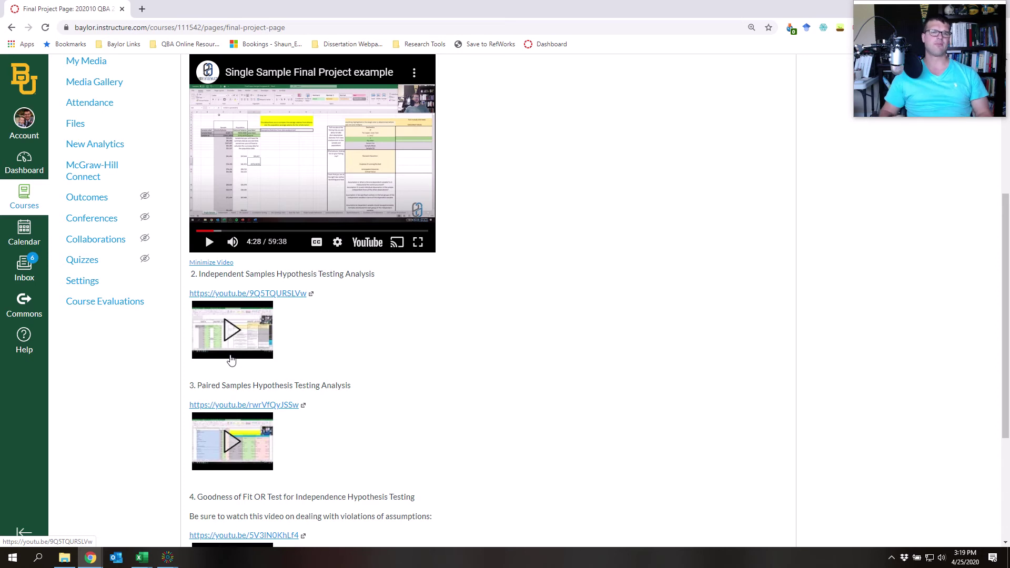
{"action": "scroll", "coordinate": [231, 359], "scroll_direction": "up", "scroll_amount": 5}
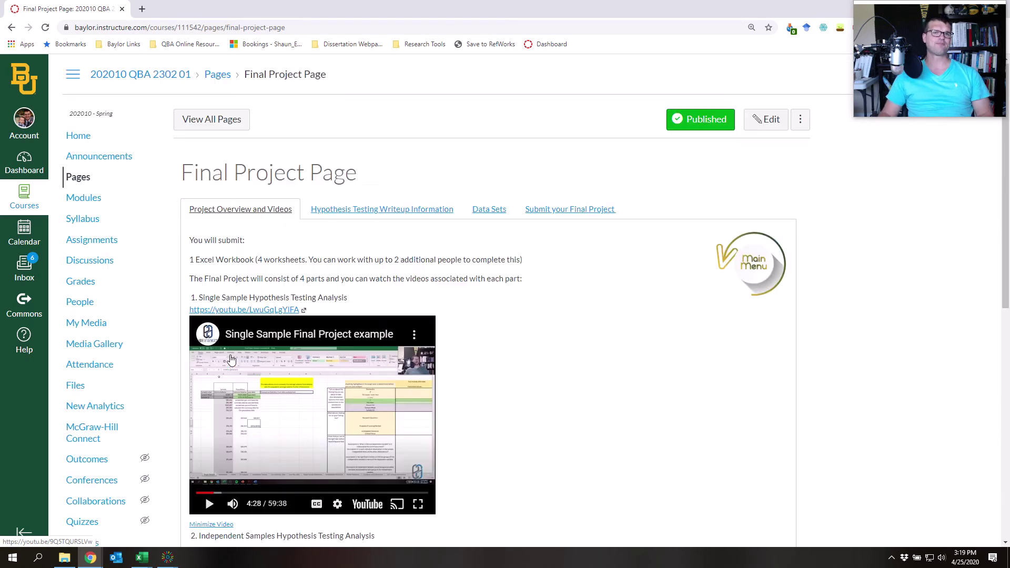
Show the Hypothesis Testing Writeup Information section with its completed and blank example Excel files
{"action": "left_click", "coordinate": [355, 211]}
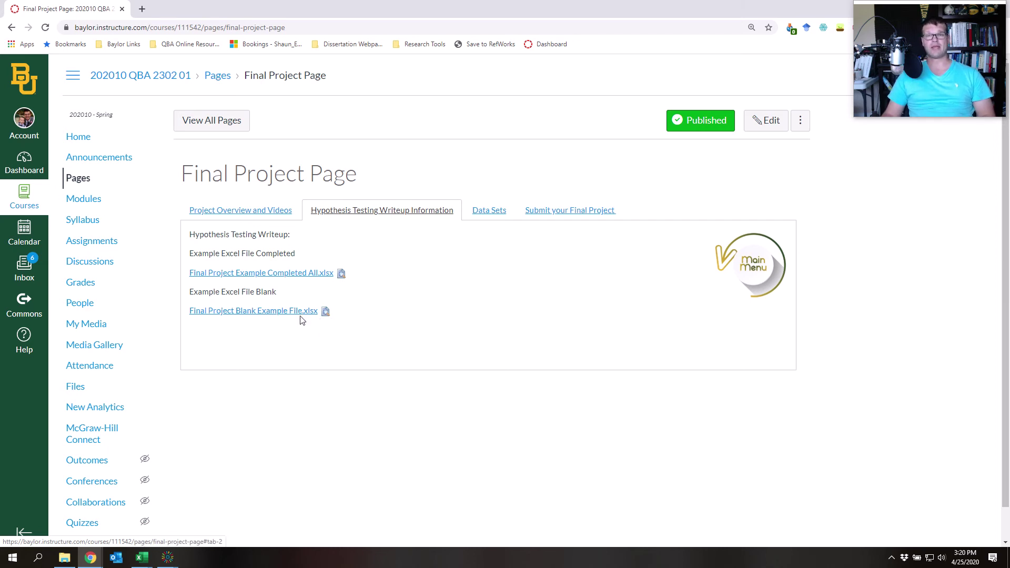
Highlight the six Excel data set template links, then return to Project Overview and Videos
{"action": "left_click", "coordinate": [489, 211]}
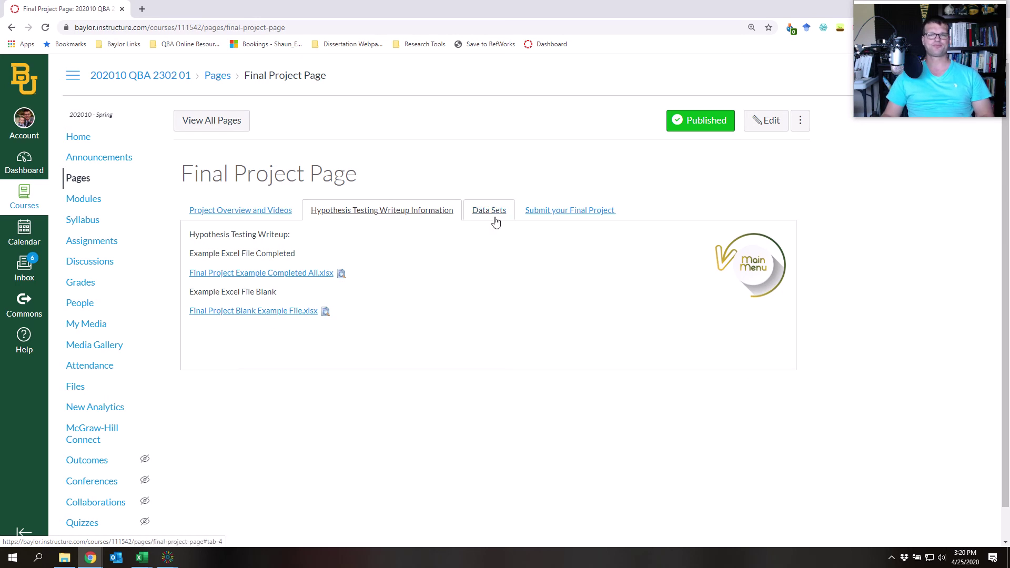
{"action": "left_click_drag", "start_coordinate": [209, 266], "coordinate": [435, 402]}
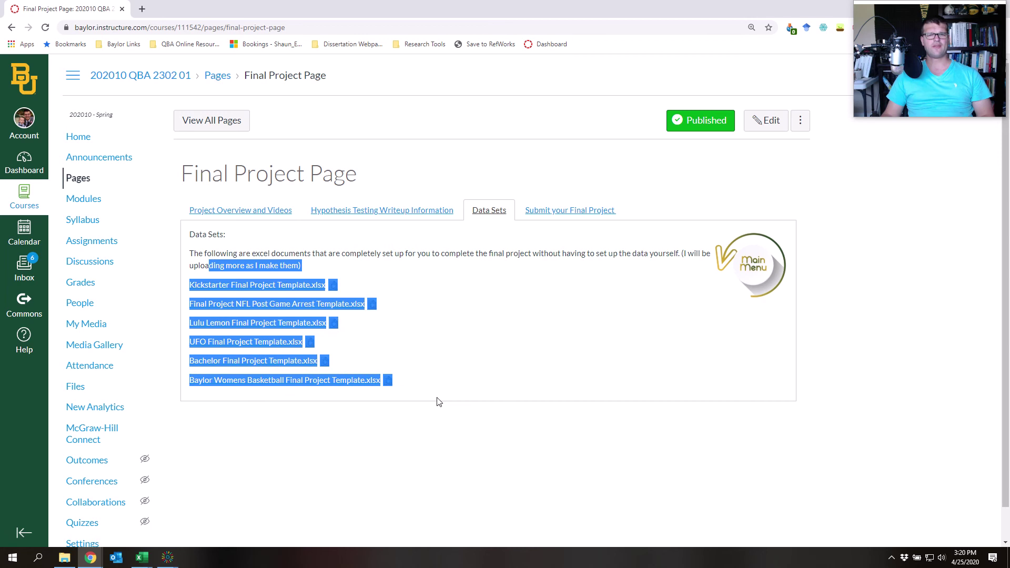
{"action": "left_click", "coordinate": [459, 373]}
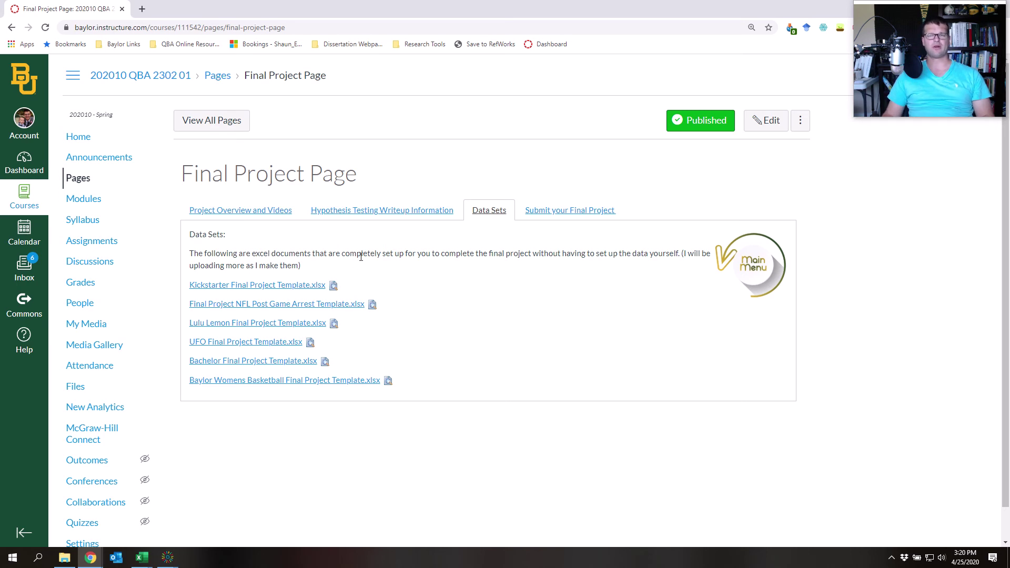
{"action": "left_click_drag", "start_coordinate": [361, 254], "coordinate": [378, 280]}
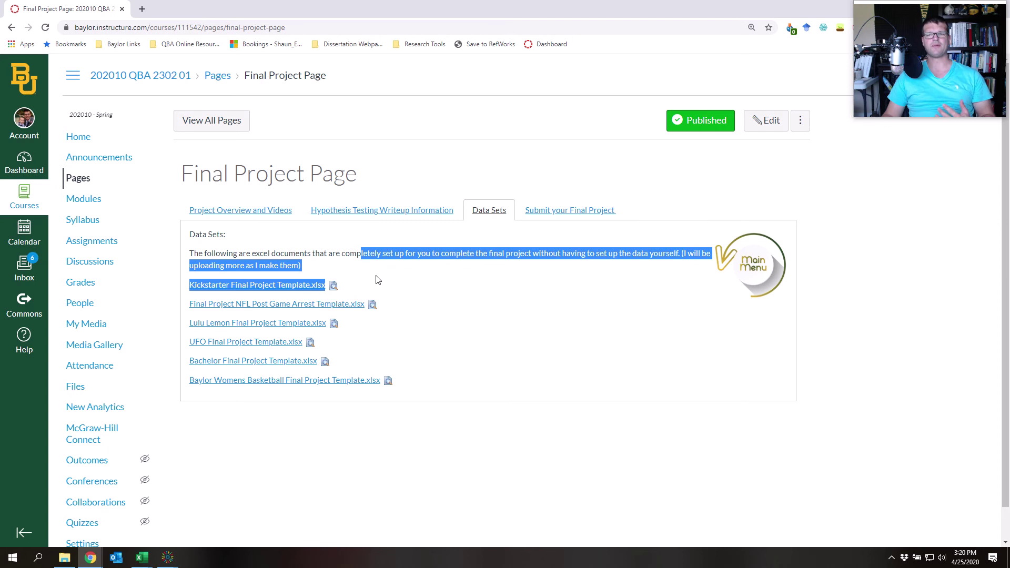
{"action": "left_click", "coordinate": [233, 213]}
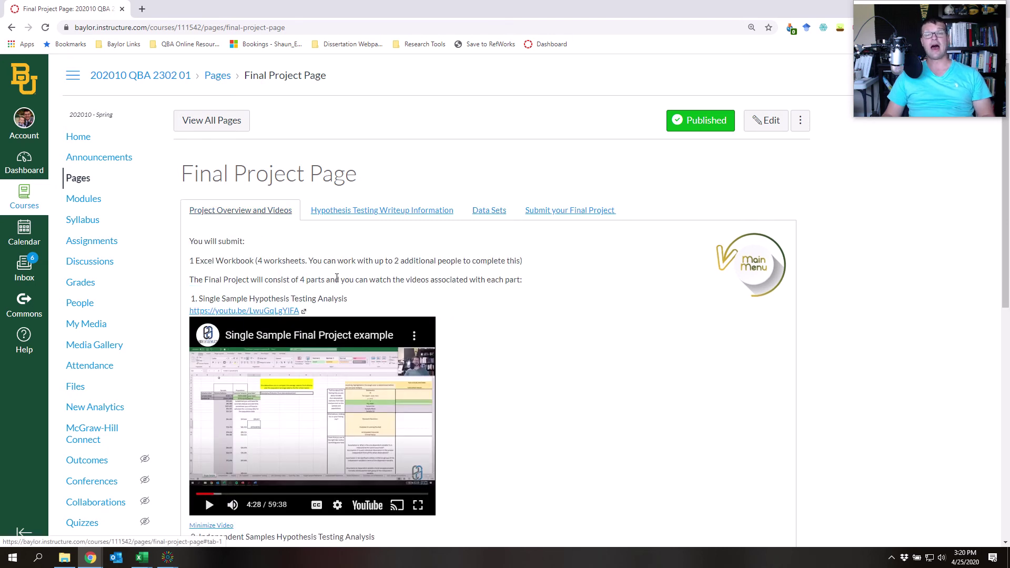
{"action": "scroll", "coordinate": [356, 334], "scroll_direction": "down", "scroll_amount": 9}
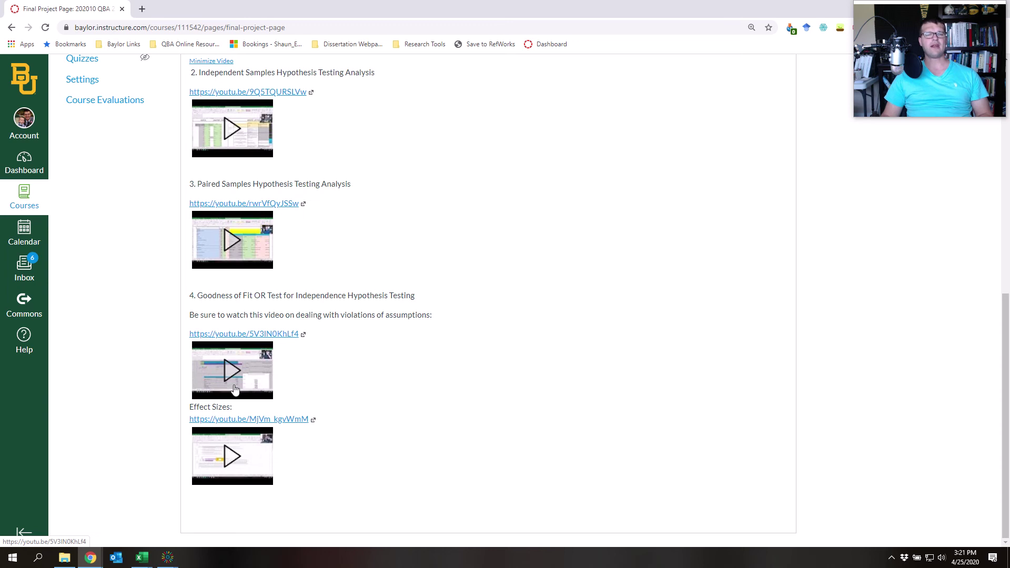
{"action": "left_click_drag", "start_coordinate": [203, 407], "coordinate": [233, 408]}
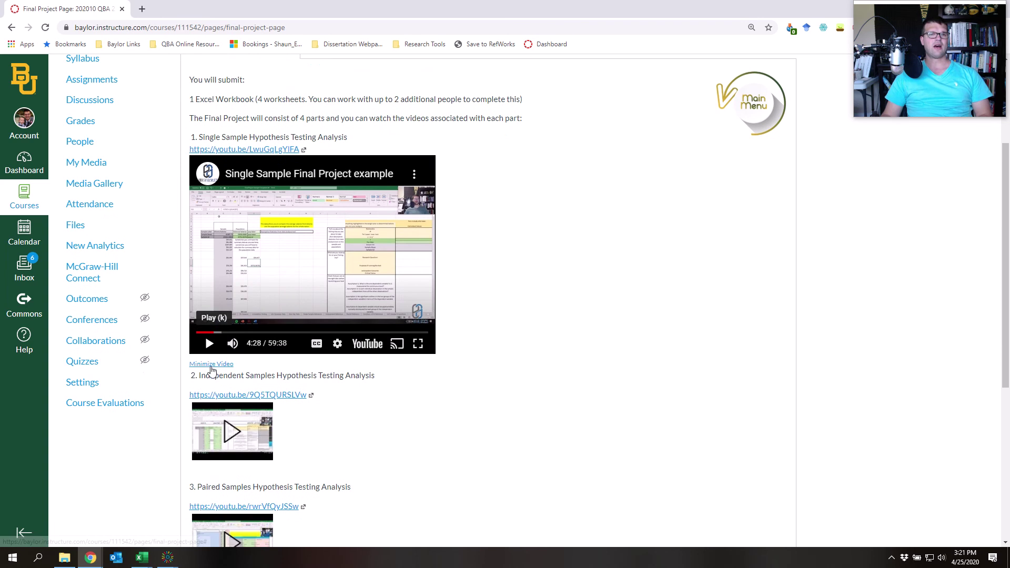
{"action": "scroll", "coordinate": [473, 300], "scroll_direction": "down", "scroll_amount": 5}
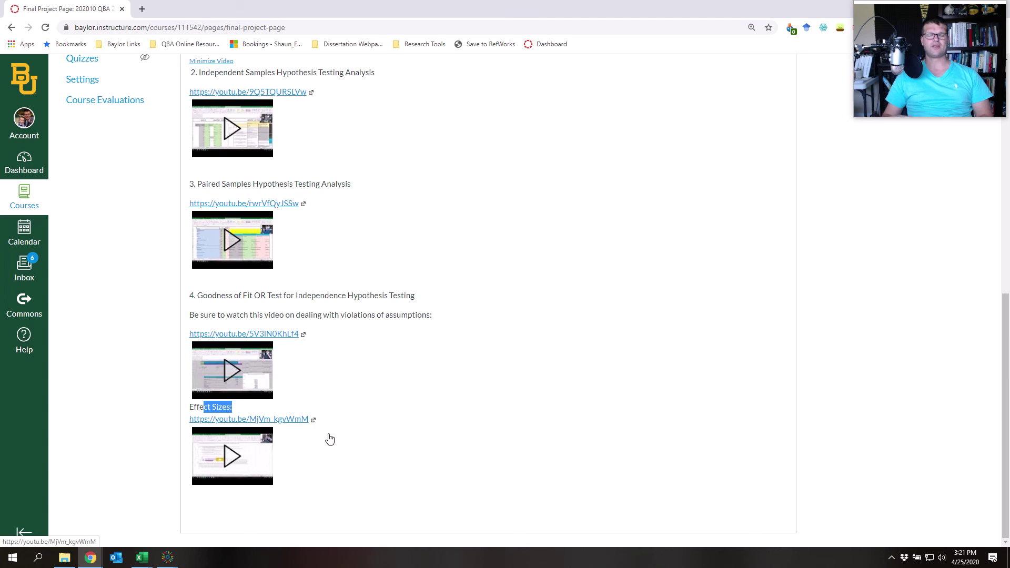
{"action": "scroll", "coordinate": [337, 453], "scroll_direction": "up", "scroll_amount": 9}
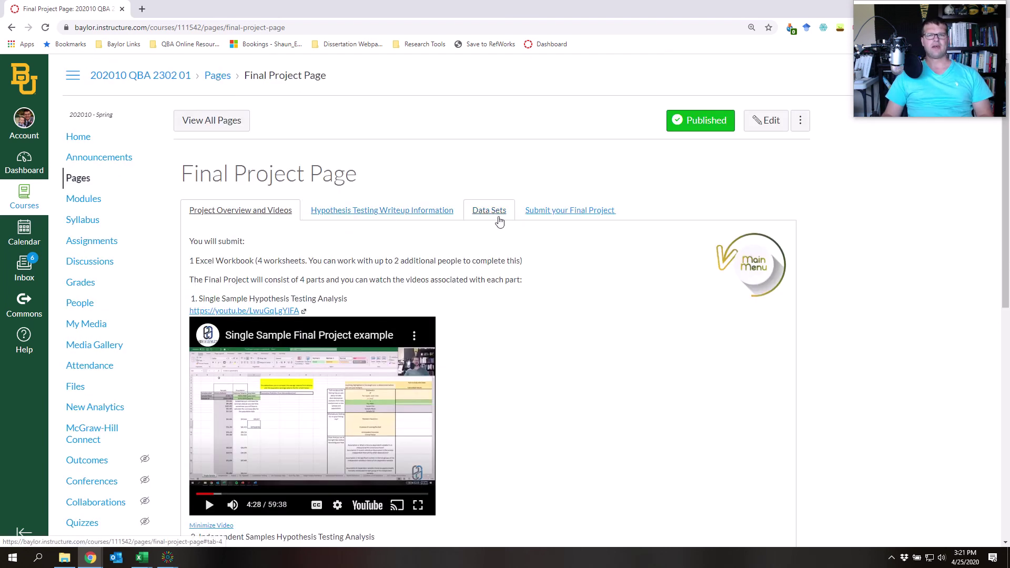
Under Submit your Final Project, open the Final Writeup assignment (160 points, file upload, due May 8)
{"action": "left_click", "coordinate": [494, 217]}
{"action": "left_click", "coordinate": [574, 218]}
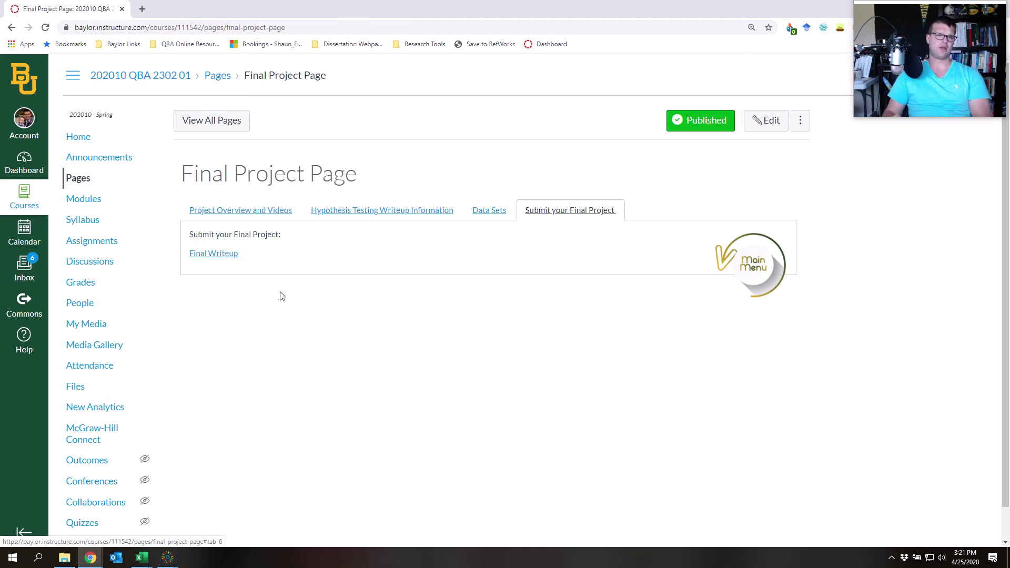
{"action": "left_click", "coordinate": [224, 257]}
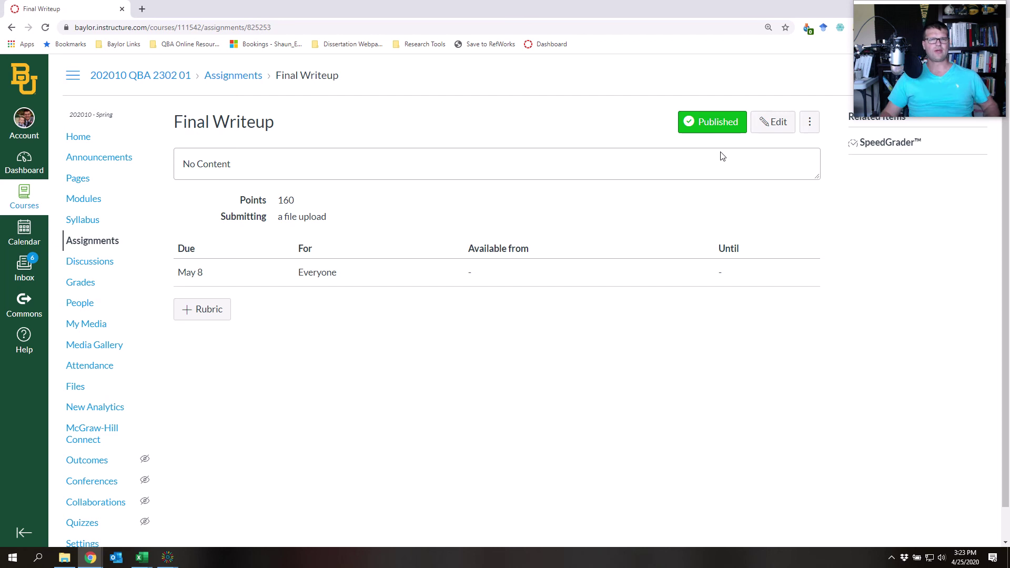
Go back to the QBA 2302 01 course home page via the breadcrumb and scroll its image tiles
{"action": "left_click", "coordinate": [164, 78]}
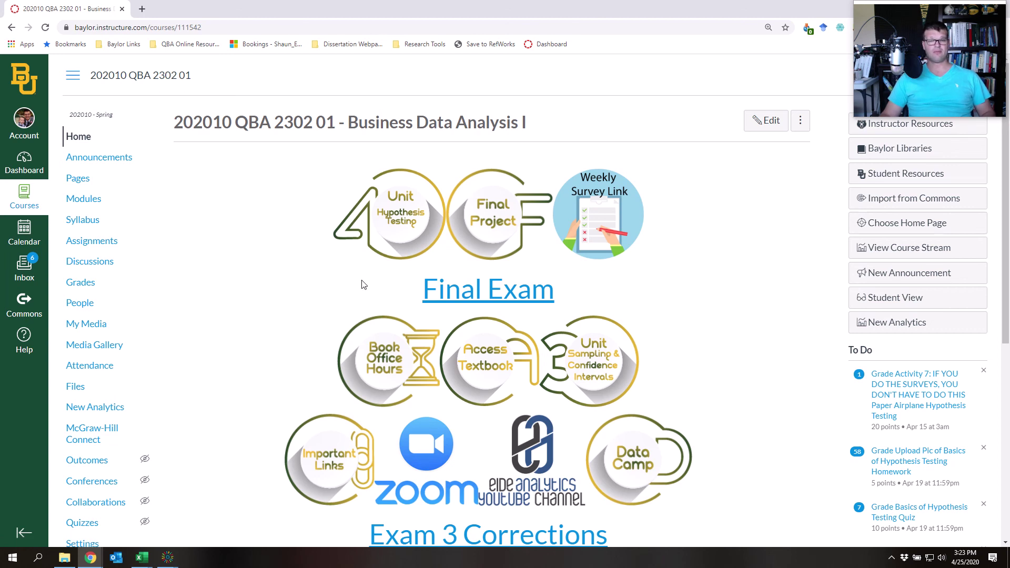
{"action": "scroll", "coordinate": [337, 299], "scroll_direction": "down", "scroll_amount": 4}
{"action": "scroll", "coordinate": [334, 302], "scroll_direction": "up", "scroll_amount": 4}
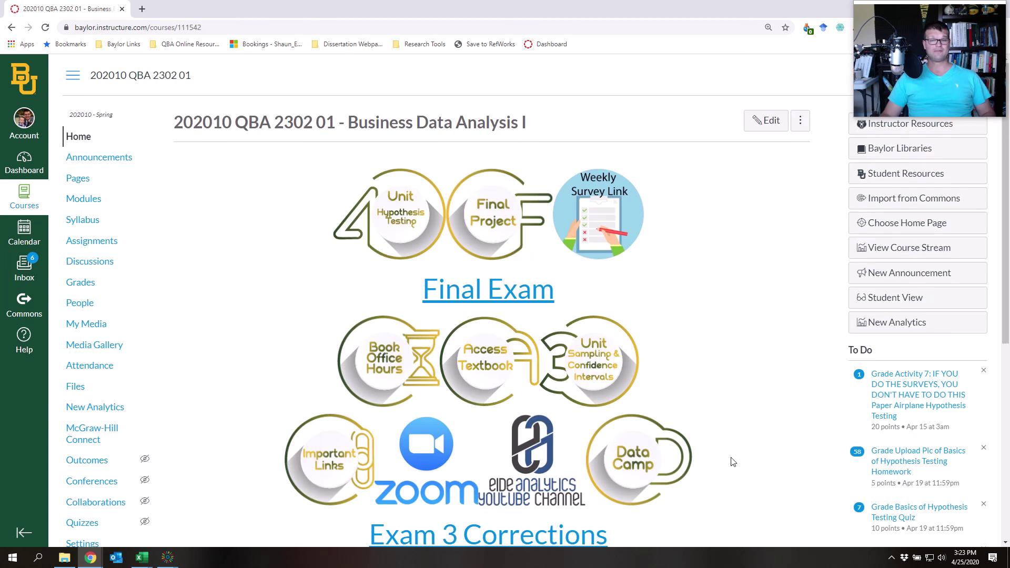
{"action": "scroll", "coordinate": [739, 474], "scroll_direction": "down", "scroll_amount": 2}
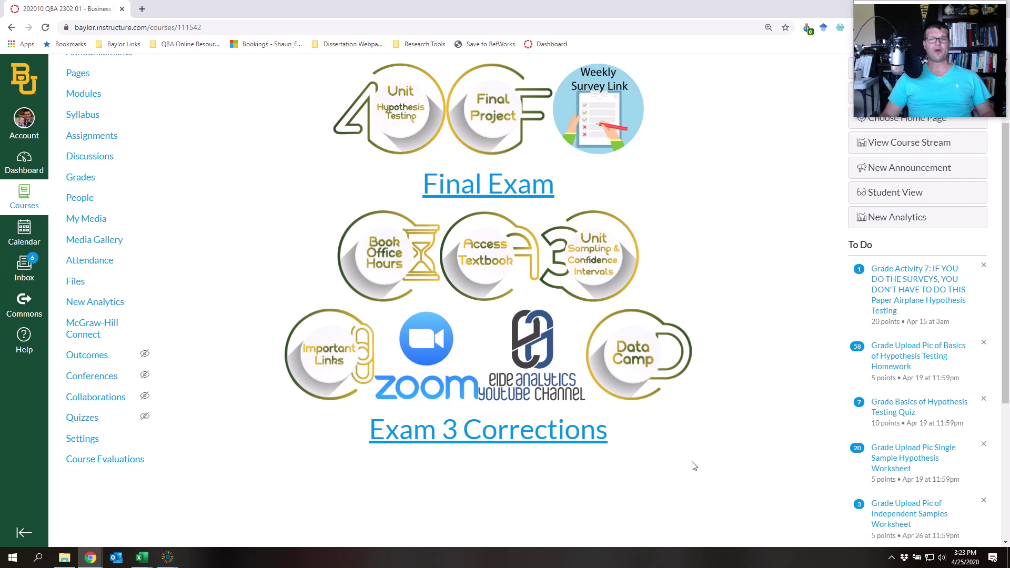